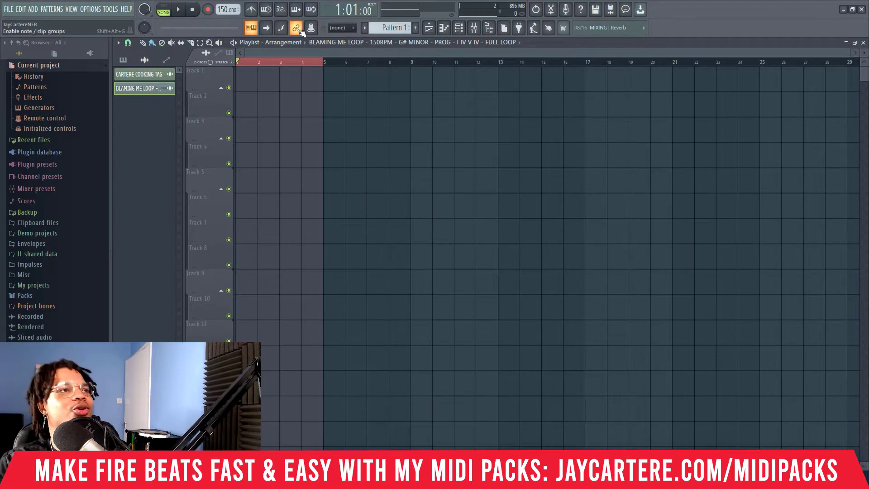
Step: Show the channel rack and open the MAIN GUITAR MELODY channel in the piano roll
{"action": "key", "text": "F6"}
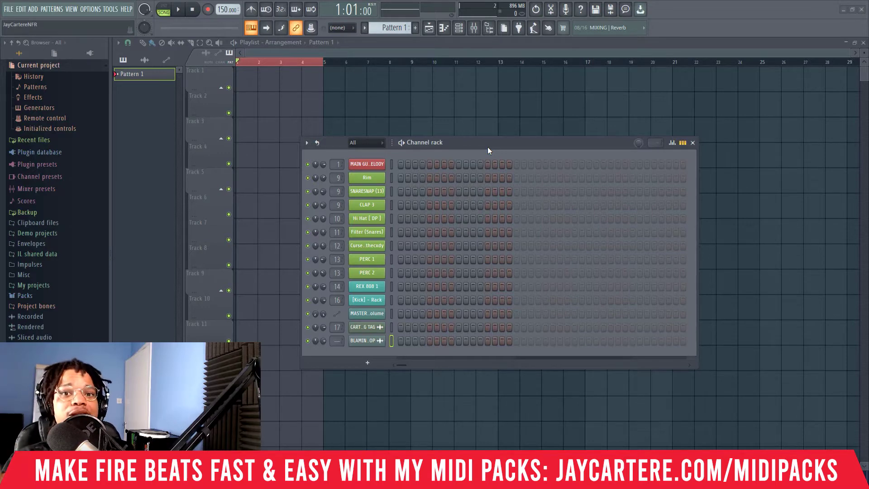
{"action": "right_click", "coordinate": [378, 164]}
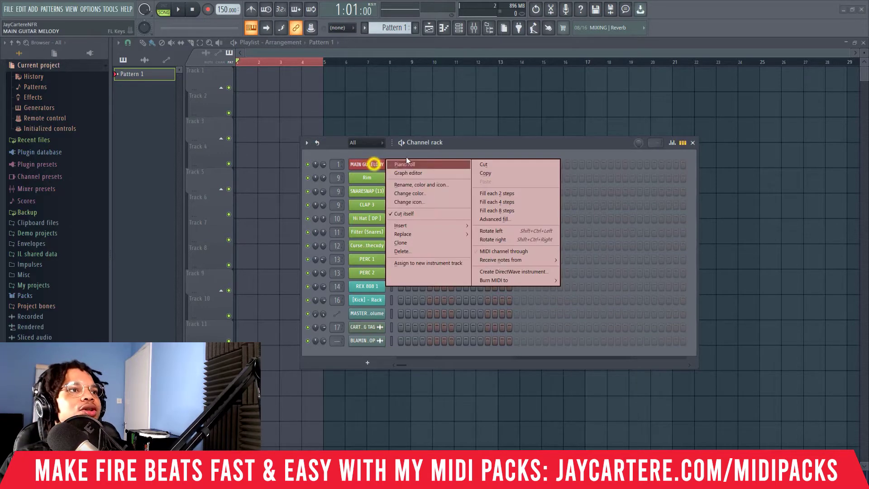
{"action": "left_click", "coordinate": [407, 164]}
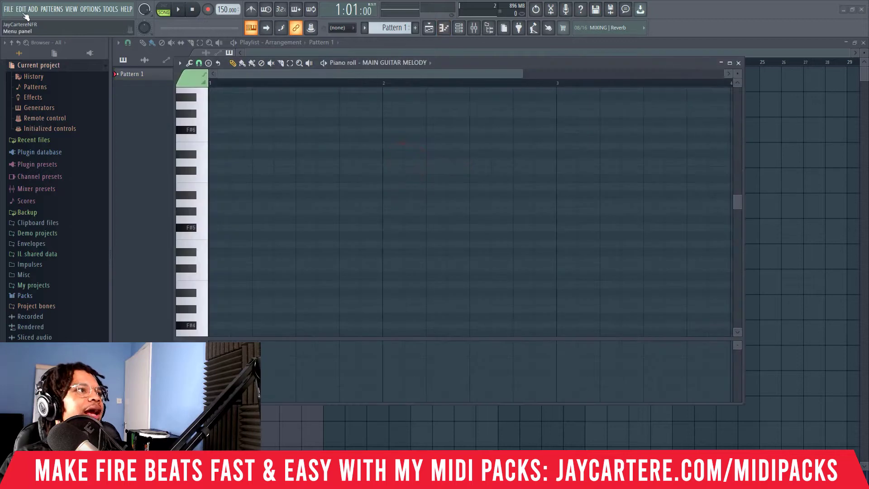
Step: Set the piano roll's scale highlighting to a scale rooted on A
{"action": "left_click", "coordinate": [179, 63]}
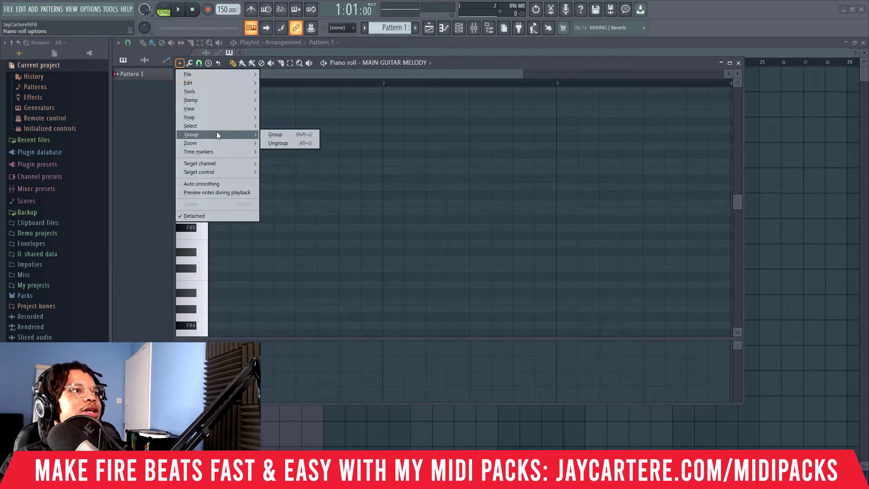
{"action": "mouse_move", "coordinate": [233, 109]}
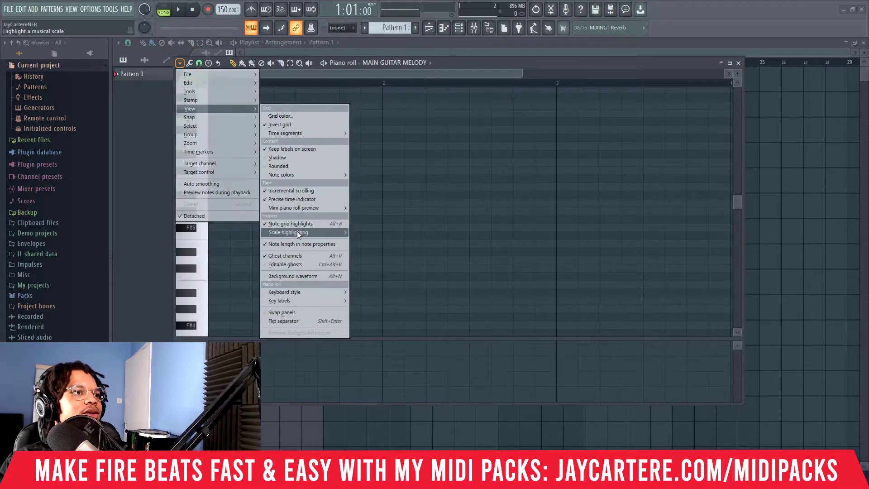
{"action": "mouse_move", "coordinate": [297, 232]}
{"action": "left_click", "coordinate": [362, 318]}
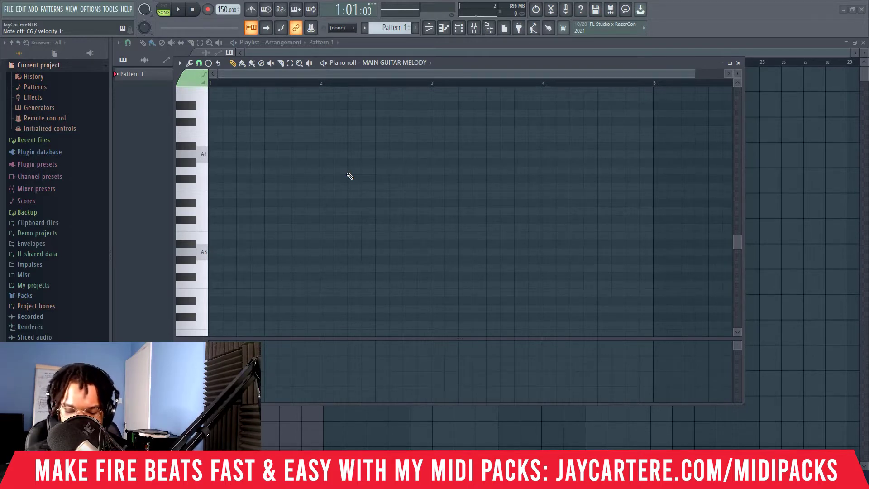
Step: Record a chord progression live into the guitar melody of Pattern 1, then stop the recording
{"action": "key", "text": "r"}
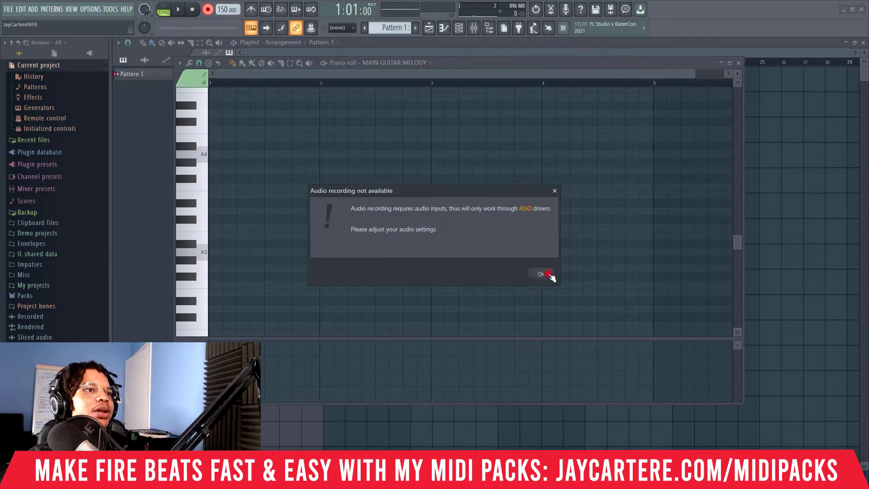
{"action": "left_click", "coordinate": [547, 275]}
{"action": "key", "text": "Escape"}
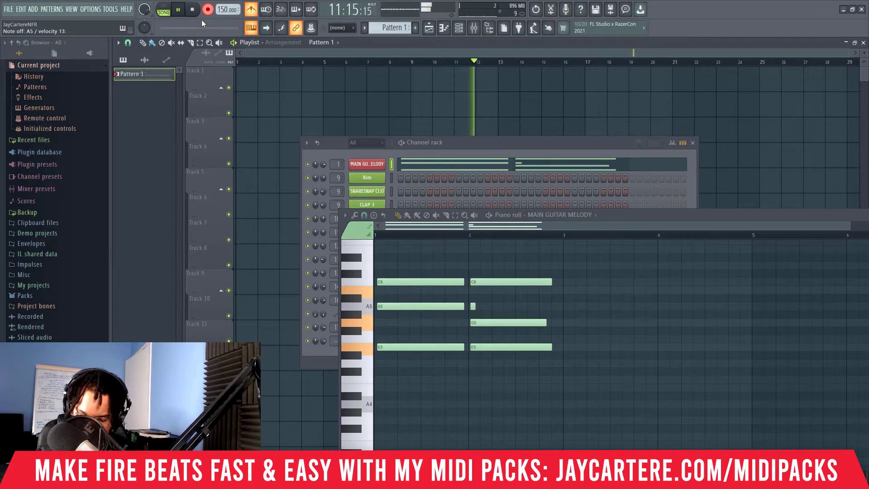
{"action": "key", "text": "space"}
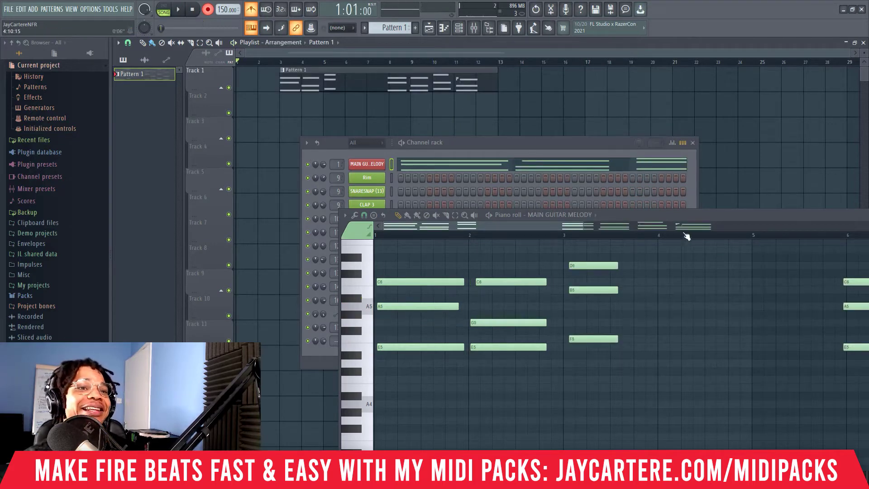
Step: Delete the three chords of the first recorded take at the start of the piano roll
{"action": "left_click_drag", "start_coordinate": [584, 224], "coordinate": [770, 225]}
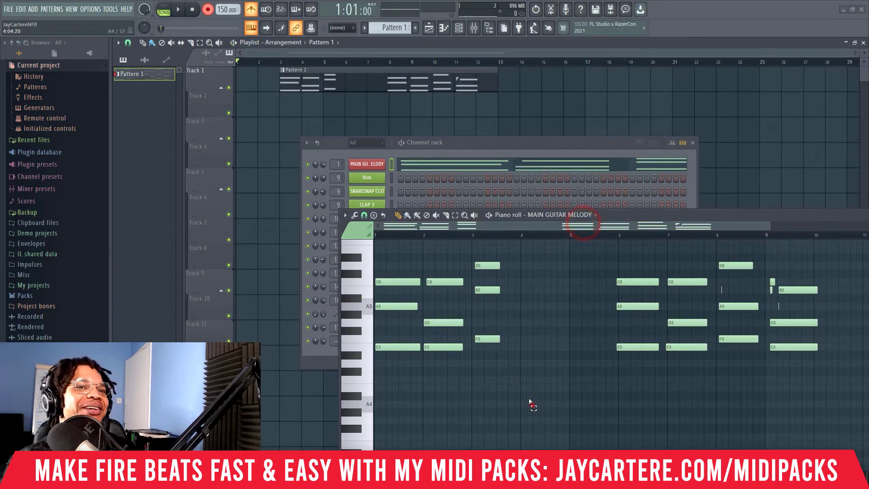
{"action": "left_click_drag", "start_coordinate": [533, 405], "coordinate": [350, 248]}
{"action": "key", "text": "Delete"}
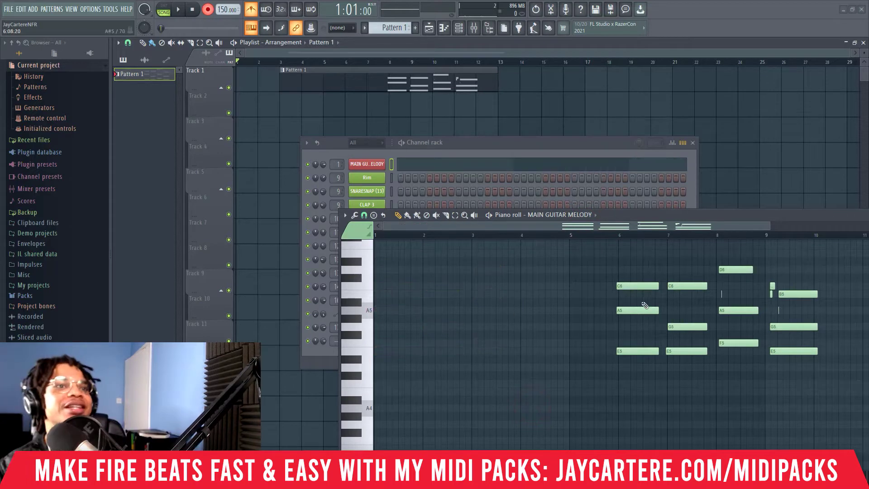
Step: Move the remaining four chords to the starts of bars 1 to 4 and loop those four bars in the playlist
{"action": "left_click_drag", "start_coordinate": [609, 258], "coordinate": [817, 376]}
{"action": "left_click_drag", "start_coordinate": [481, 257], "coordinate": [499, 357]}
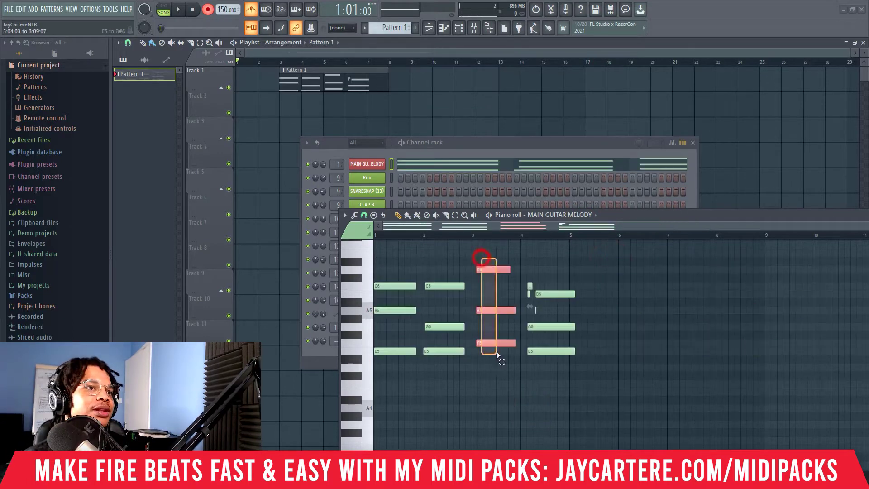
{"action": "left_click_drag", "start_coordinate": [494, 343], "coordinate": [488, 343]}
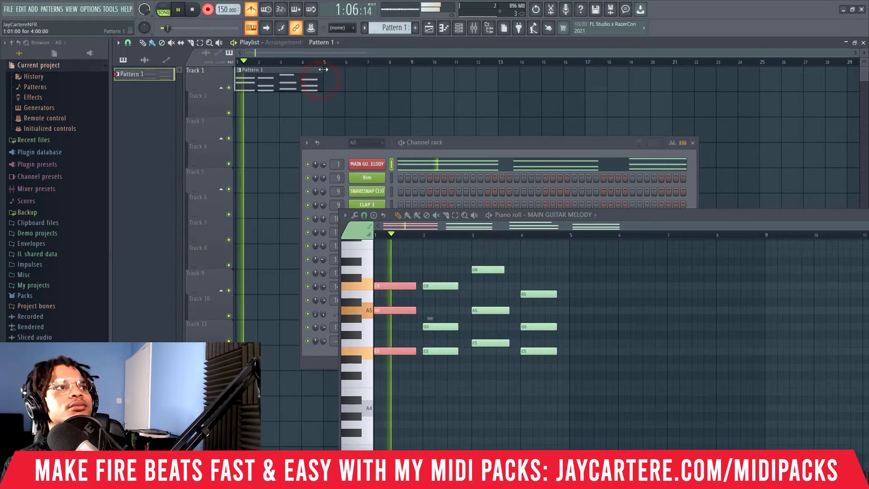
{"action": "left_click_drag", "start_coordinate": [324, 62], "coordinate": [185, 62]}
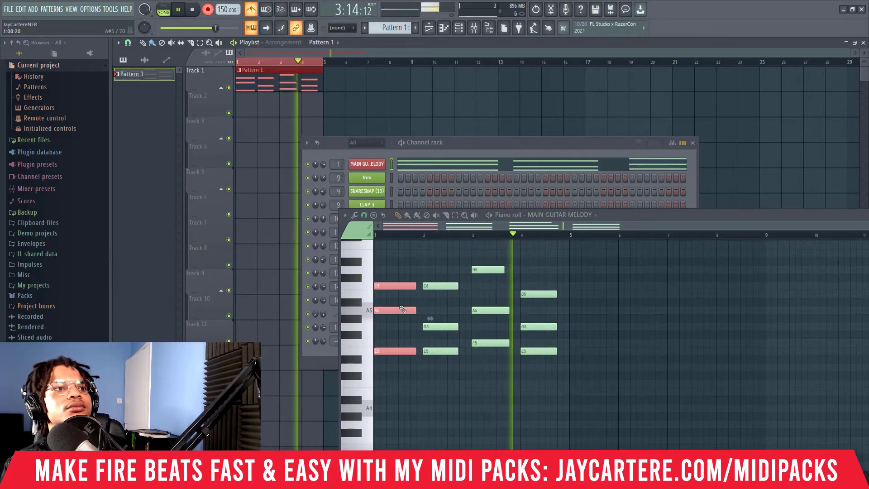
{"action": "key", "text": "space"}
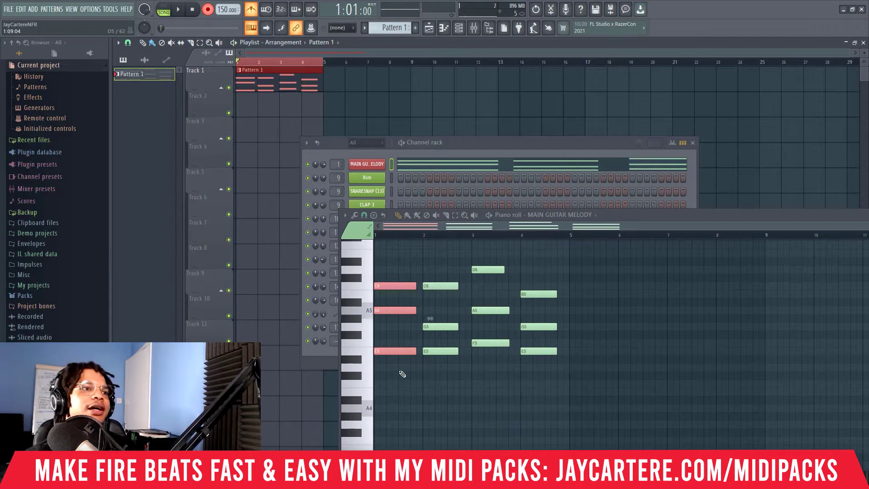
Step: Add the bass notes A4, C5, F4 and E4 below the four chords, one at the start of each bar
{"action": "left_click", "coordinate": [381, 326]}
{"action": "right_click", "coordinate": [388, 327]}
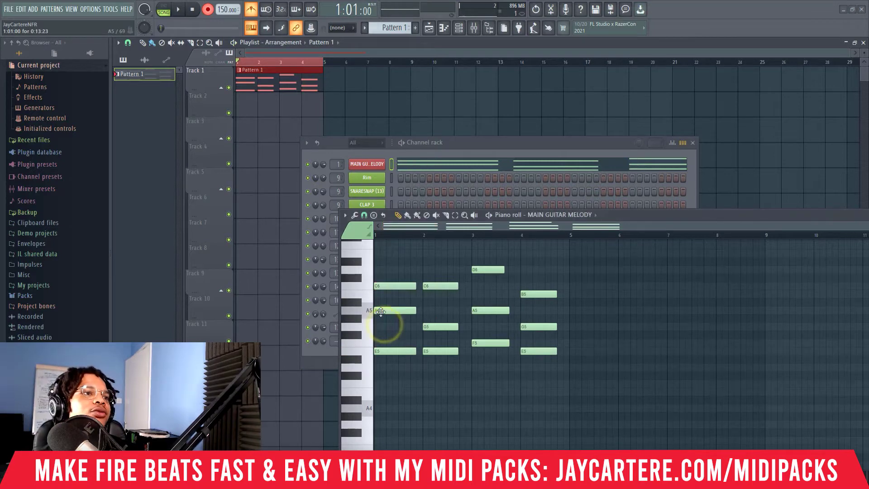
{"action": "left_click", "coordinate": [381, 311]}
{"action": "left_click", "coordinate": [384, 408]}
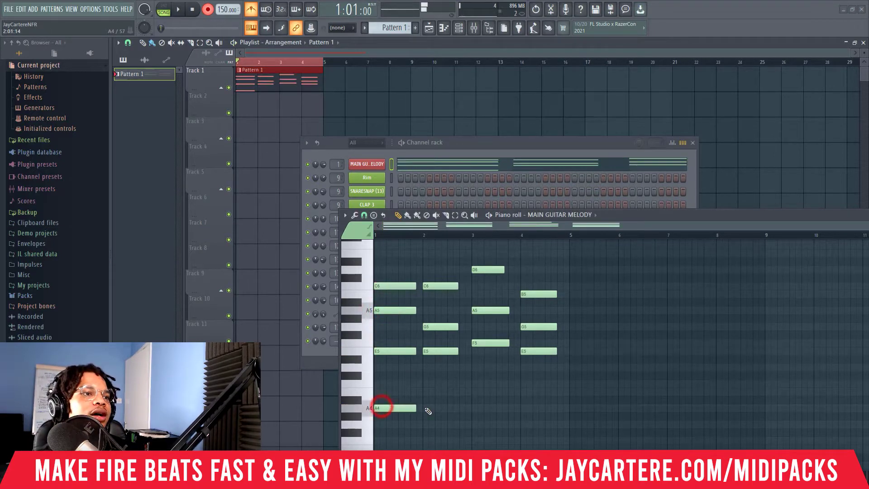
{"action": "scroll", "coordinate": [433, 406], "scroll_direction": "down", "scroll_amount": 1}
{"action": "mouse_move", "coordinate": [427, 419]}
{"action": "left_mouse_down"}
{"action": "mouse_move", "coordinate": [439, 415]}
{"action": "mouse_move", "coordinate": [448, 362]}
{"action": "left_mouse_up"}
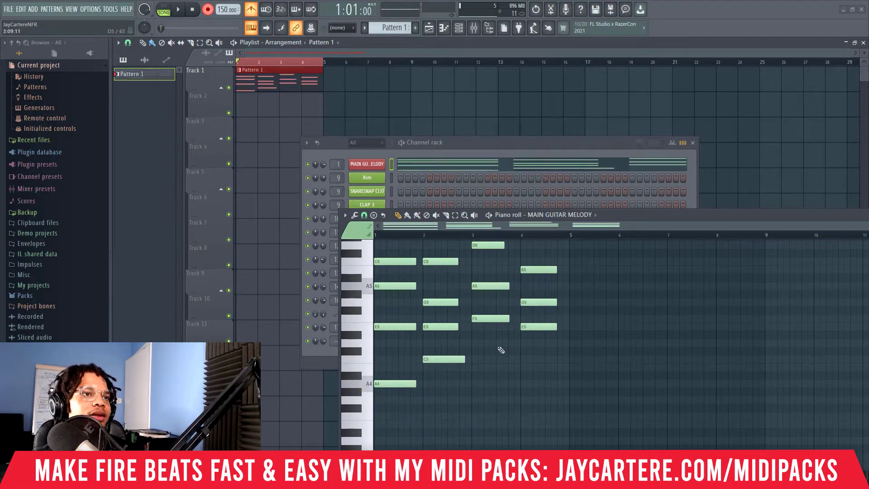
{"action": "left_click", "coordinate": [474, 416]}
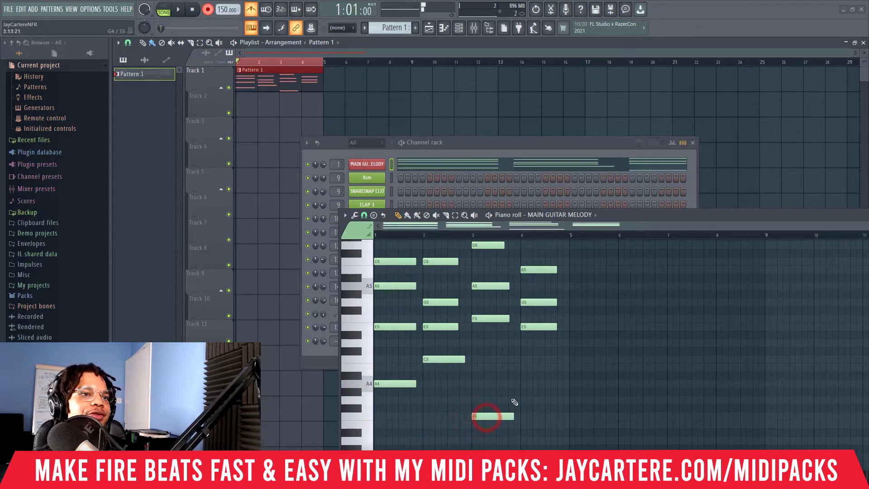
{"action": "left_click_drag", "start_coordinate": [525, 442], "coordinate": [540, 422]}
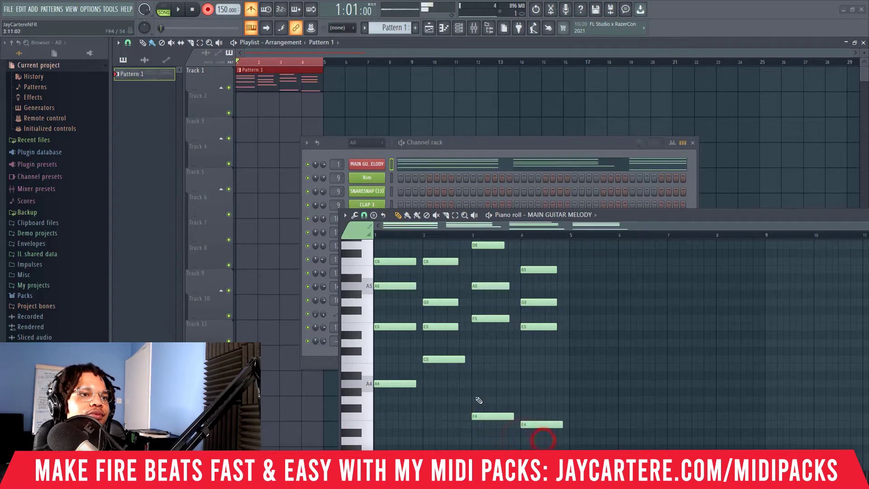
Step: Lower the second chord's bass note by an octave to C4
{"action": "left_click", "coordinate": [401, 384]}
{"action": "left_click", "coordinate": [432, 357]}
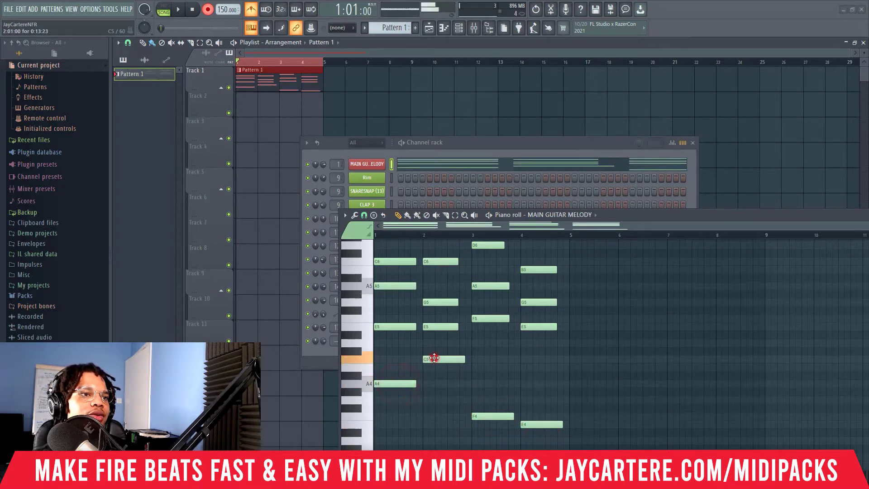
{"action": "left_click_drag", "start_coordinate": [452, 371], "coordinate": [438, 356], "text": "ctrl"}
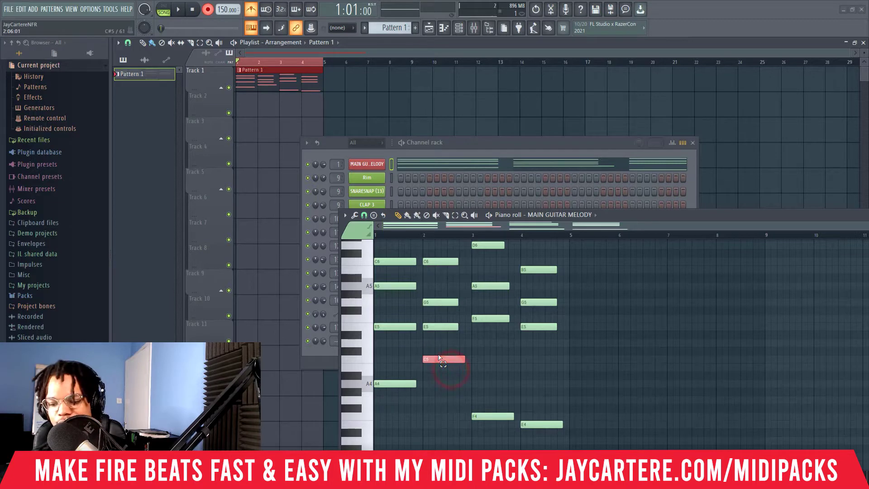
{"action": "key", "text": "ctrl+Down"}
Step: Audition the bass notes A4, C4, F4 and E4 one after another
{"action": "scroll", "coordinate": [426, 346], "scroll_direction": "down", "scroll_amount": 3}
{"action": "left_click", "coordinate": [399, 311]}
{"action": "left_click", "coordinate": [440, 383]}
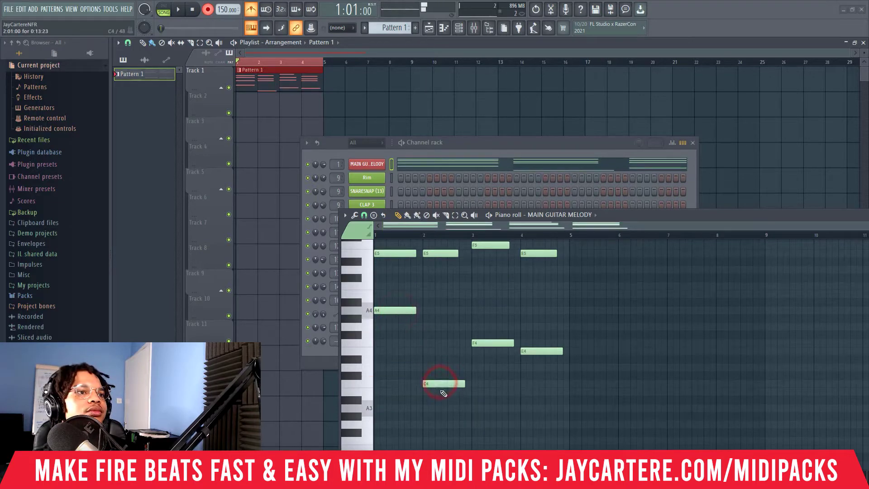
{"action": "left_click", "coordinate": [477, 343]}
{"action": "left_click", "coordinate": [524, 351]}
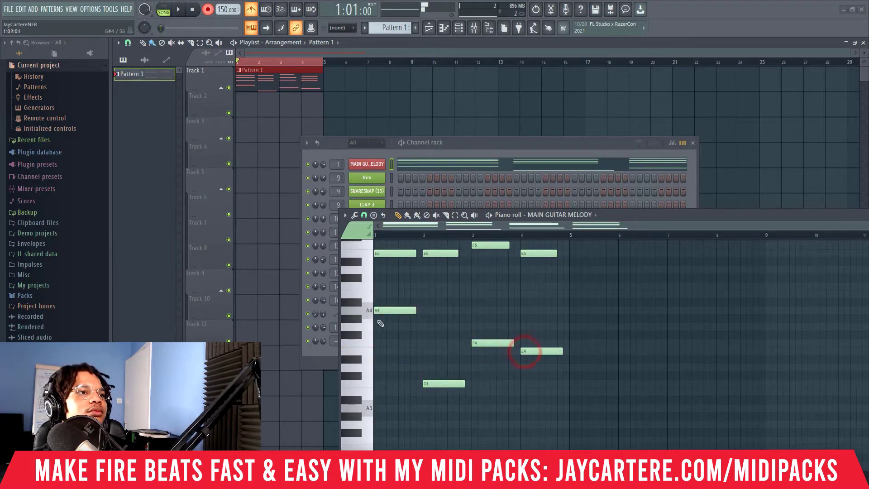
{"action": "left_click", "coordinate": [387, 310]}
{"action": "left_click", "coordinate": [438, 383]}
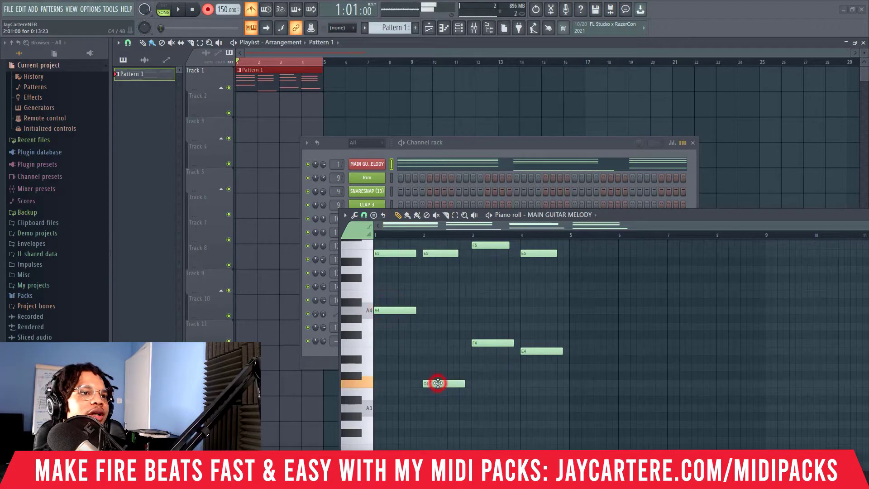
{"action": "left_click", "coordinate": [477, 342]}
{"action": "left_click", "coordinate": [535, 351]}
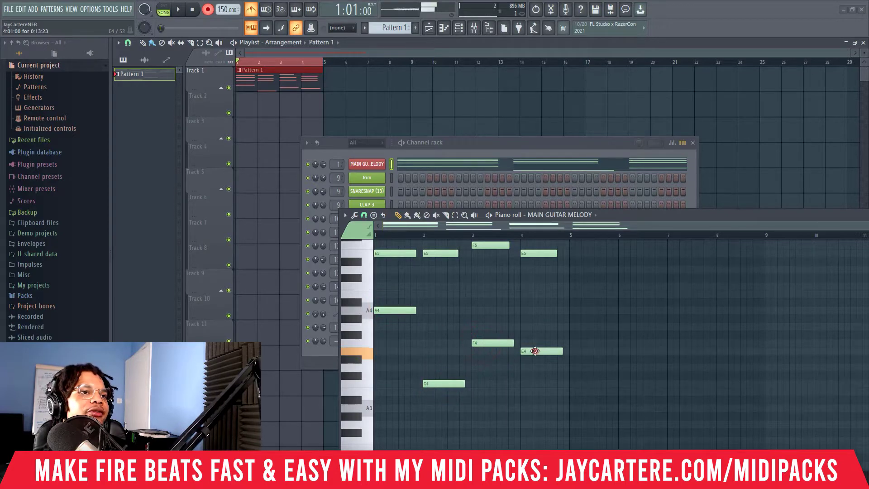
Step: Play the looped chord progression with its bass notes, then stop playback
{"action": "key", "text": "space"}
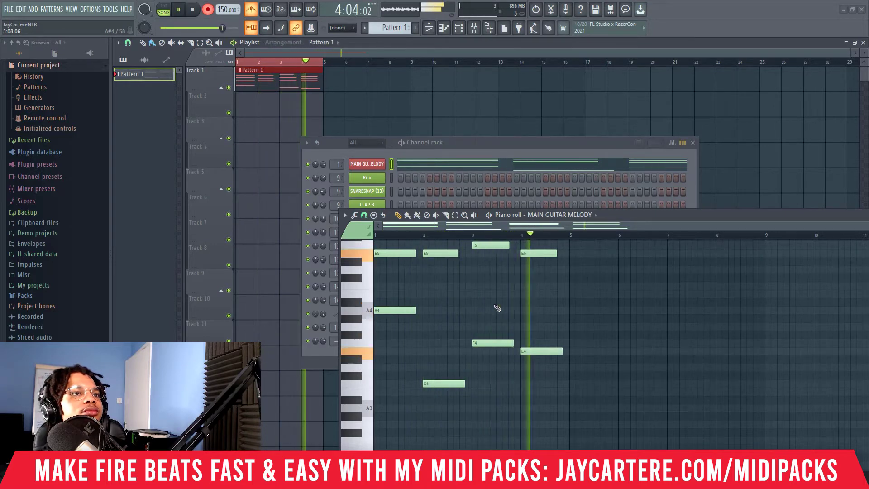
{"action": "scroll", "coordinate": [496, 308], "scroll_direction": "up", "scroll_amount": 3}
{"action": "key", "text": "space"}
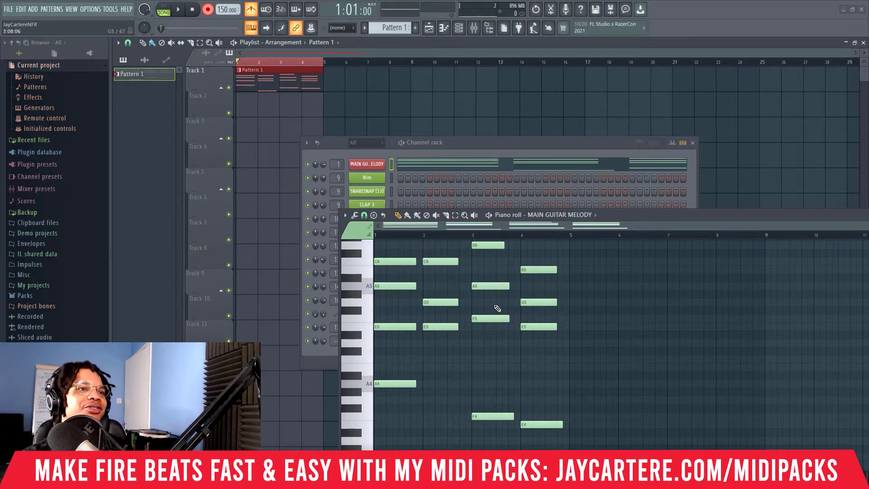
Step: Lower the third chord's bass note from F4 to D4
{"action": "scroll", "coordinate": [520, 385], "scroll_direction": "up", "scroll_amount": 1}
{"action": "left_click", "coordinate": [485, 375]}
{"action": "right_click", "coordinate": [489, 374]}
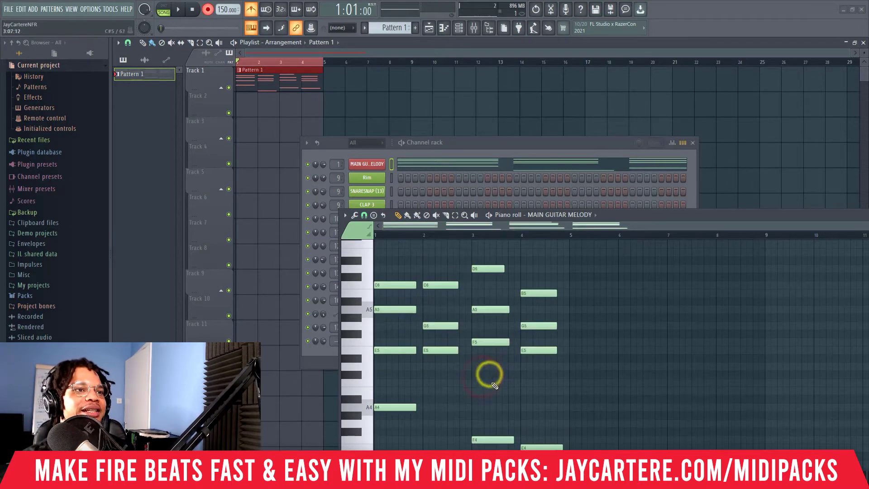
{"action": "scroll", "coordinate": [492, 384], "scroll_direction": "down", "scroll_amount": 3}
{"action": "left_click_drag", "start_coordinate": [490, 366], "coordinate": [487, 389]}
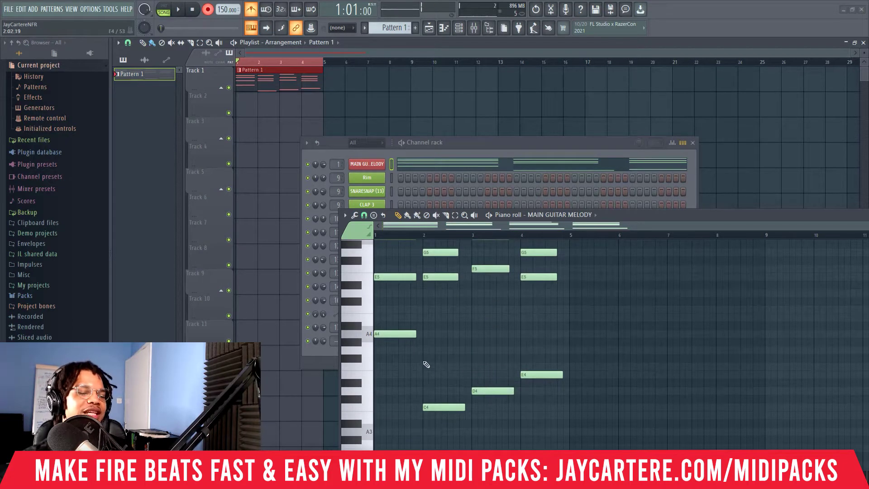
Step: Audition the revised bass line note by note: A4, C4, D4 and E4
{"action": "scroll", "coordinate": [409, 350], "scroll_direction": "up", "scroll_amount": 2}
{"action": "scroll", "coordinate": [406, 368], "scroll_direction": "down", "scroll_amount": 3}
{"action": "scroll", "coordinate": [396, 337], "scroll_direction": "up", "scroll_amount": 1}
{"action": "left_click", "coordinate": [394, 333]}
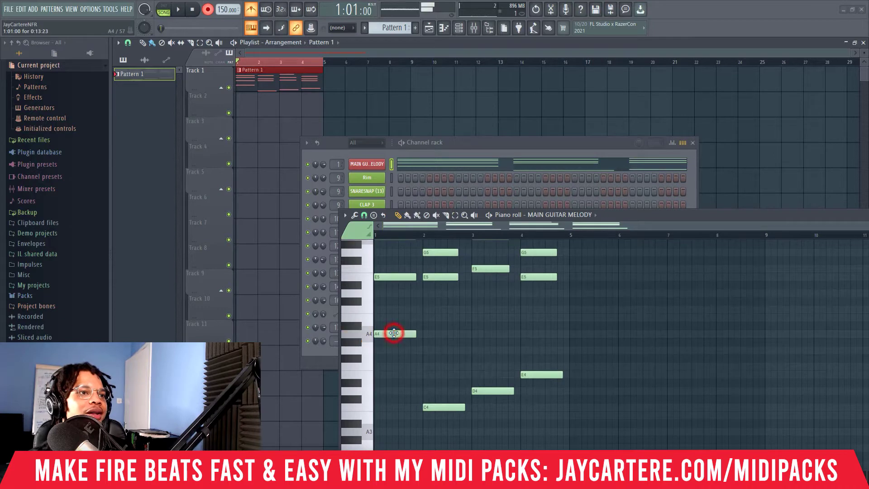
{"action": "left_click", "coordinate": [427, 405]}
{"action": "left_click", "coordinate": [482, 390]}
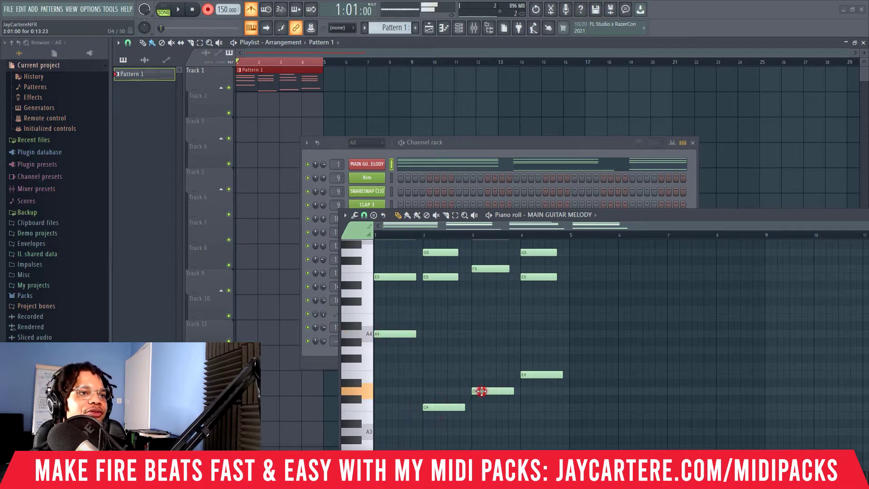
{"action": "left_click", "coordinate": [536, 375]}
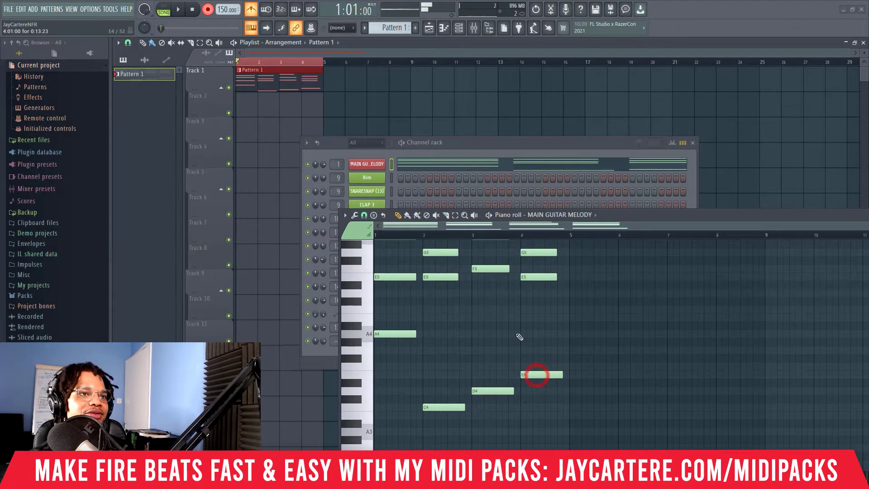
Step: Try G4 and F4 as alternative bass notes under the third chord, removing each one again
{"action": "left_click", "coordinate": [475, 348]}
{"action": "right_click", "coordinate": [494, 351]}
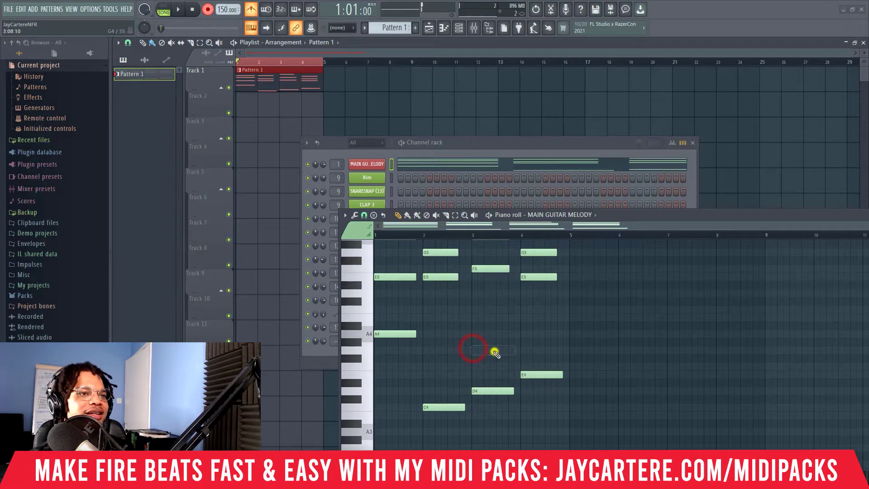
{"action": "left_click", "coordinate": [479, 365]}
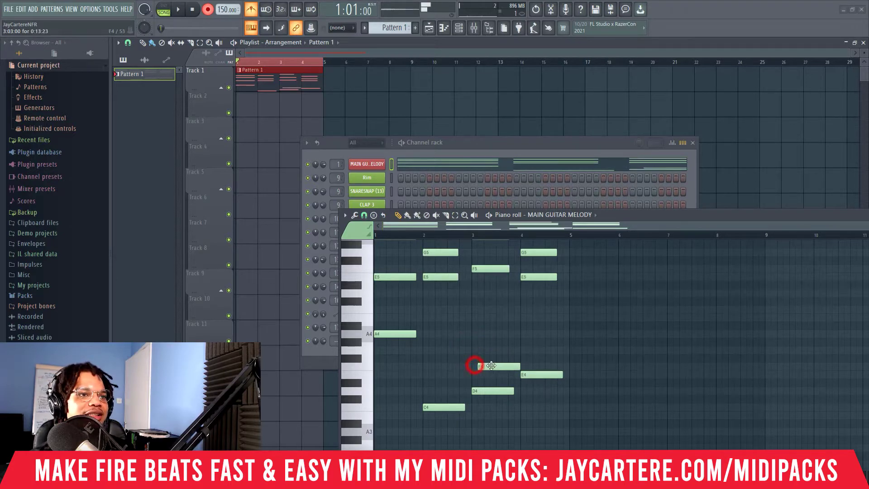
{"action": "right_click", "coordinate": [489, 364]}
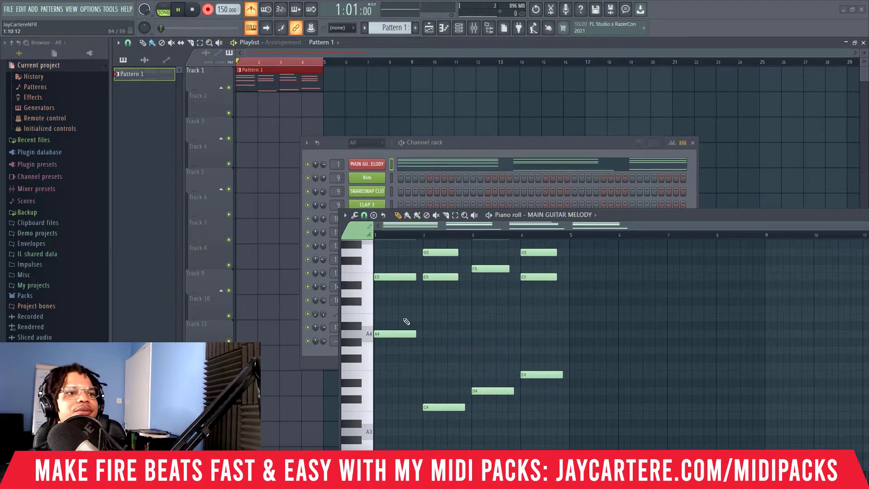
Step: Play the chord progression with the revised bass line, then stop playback
{"action": "key", "text": "space"}
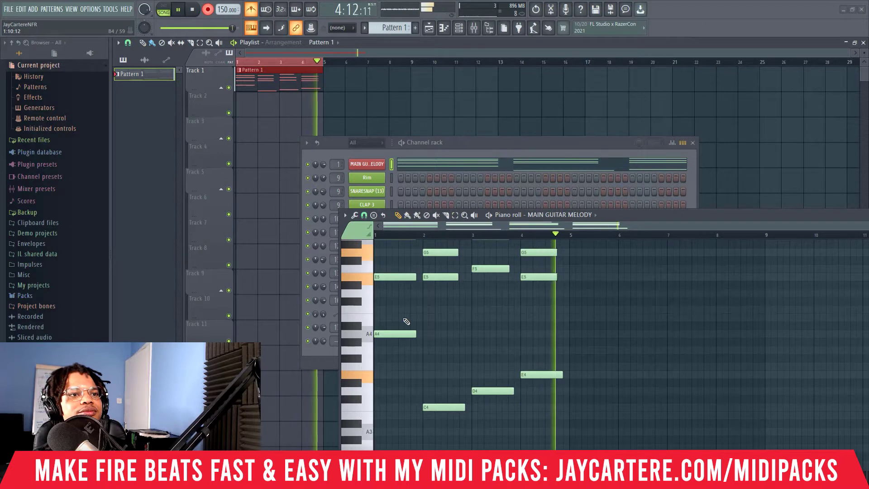
{"action": "key", "text": "space"}
{"action": "key", "text": "space"}
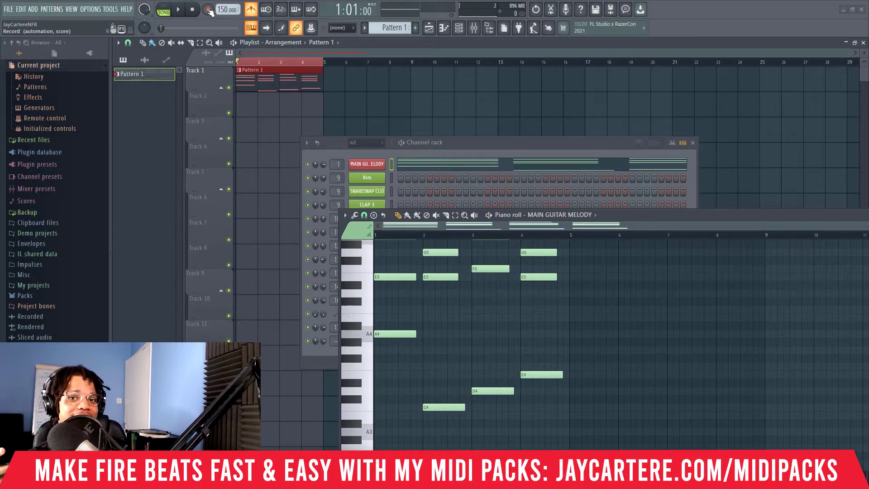
Step: Select all chord and bass notes of the guitar melody and delete them, clearing the pattern
{"action": "left_click_drag", "start_coordinate": [486, 338], "coordinate": [555, 428]}
{"action": "left_click_drag", "start_coordinate": [408, 234], "coordinate": [386, 247]}
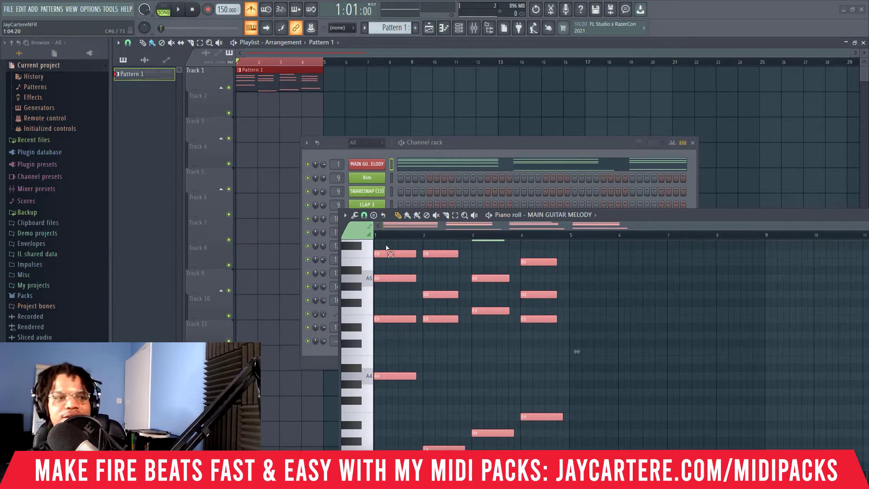
{"action": "key", "text": "Delete"}
{"action": "scroll", "coordinate": [386, 248], "scroll_direction": "up", "scroll_amount": 3}
{"action": "right_click", "coordinate": [473, 303]}
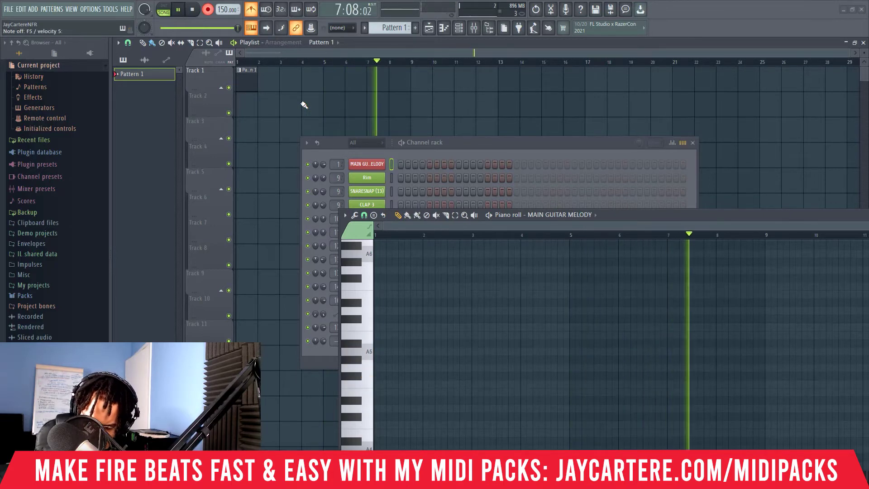
Step: Finish recording the new four-chord progression, enlarge the piano roll's view of it and play it back
{"action": "key", "text": "space"}
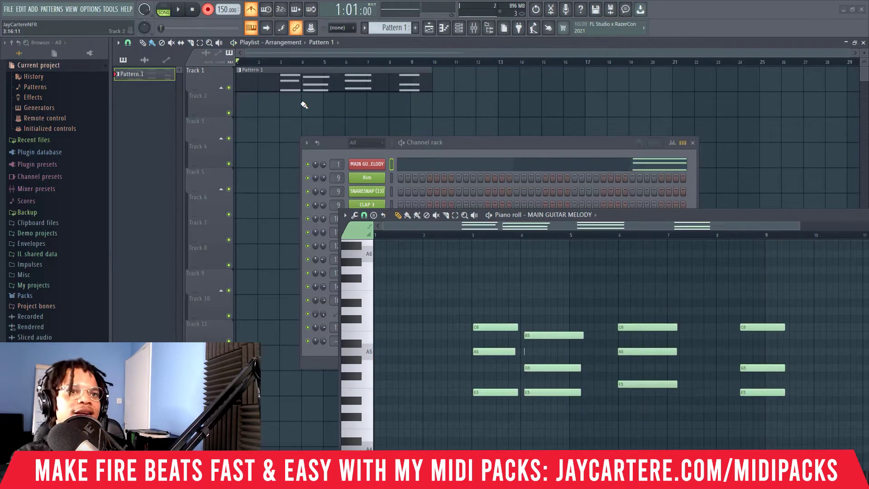
{"action": "left_click_drag", "start_coordinate": [795, 225], "coordinate": [716, 127]}
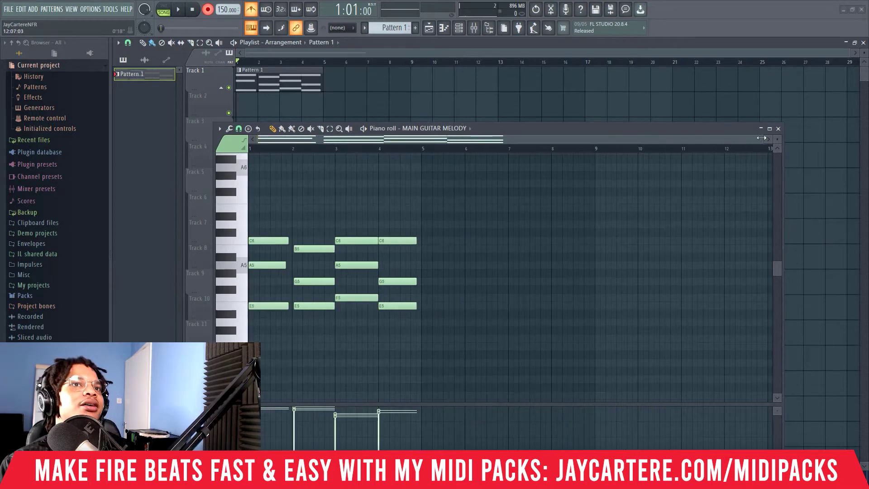
{"action": "left_click_drag", "start_coordinate": [762, 138], "coordinate": [681, 136]}
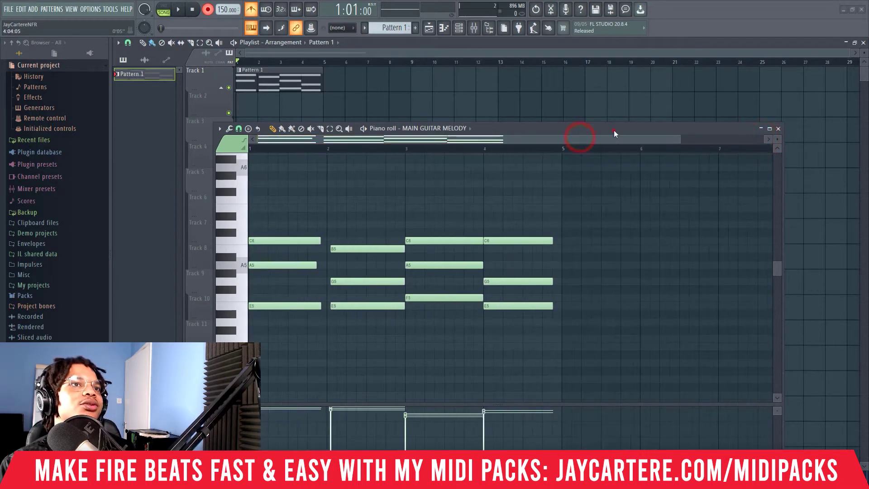
{"action": "left_click_drag", "start_coordinate": [615, 130], "coordinate": [655, 85]}
{"action": "key", "text": "space"}
{"action": "key", "text": "space"}
{"action": "key", "text": "space"}
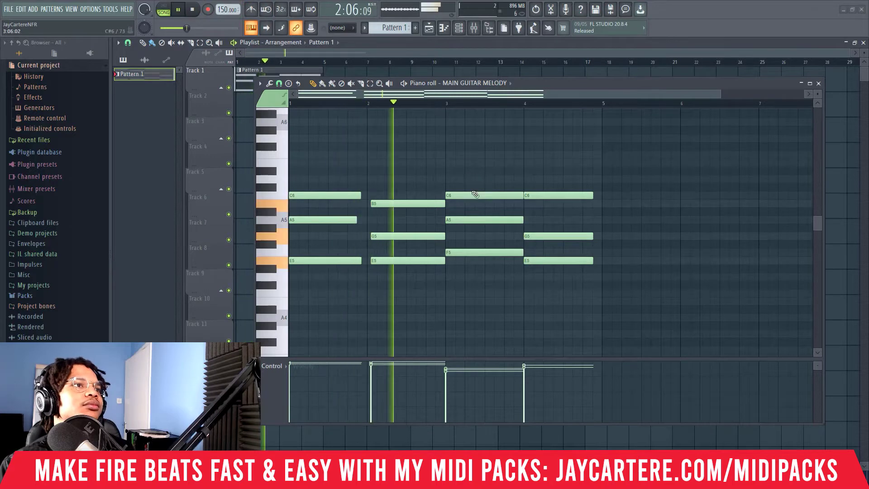
Step: Align the second chord with the start of bar 2, shorten it, and slightly raise the third chord's velocity
{"action": "mouse_move", "coordinate": [424, 281]}
{"action": "left_mouse_down"}
{"action": "mouse_move", "coordinate": [401, 195]}
{"action": "mouse_move", "coordinate": [395, 207]}
{"action": "left_mouse_up"}
{"action": "key", "text": "space"}
{"action": "left_click_drag", "start_coordinate": [383, 298], "coordinate": [377, 197]}
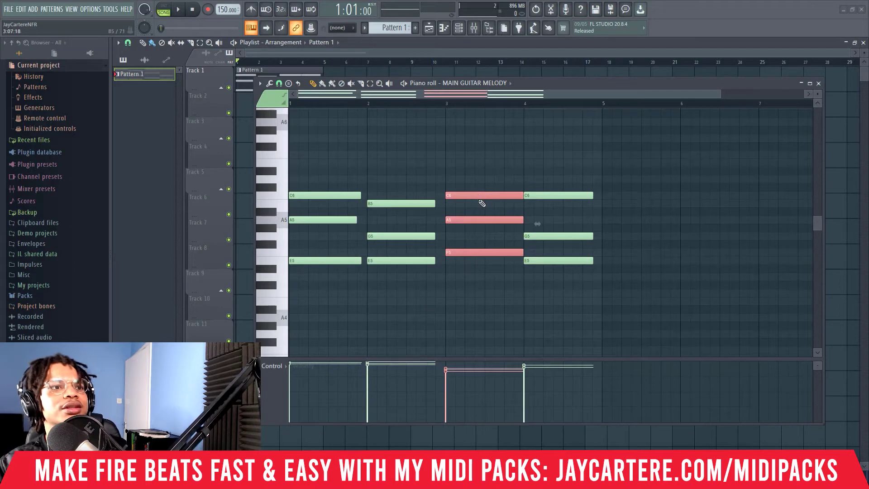
{"action": "scroll", "coordinate": [481, 202], "scroll_direction": "up", "scroll_amount": 2}
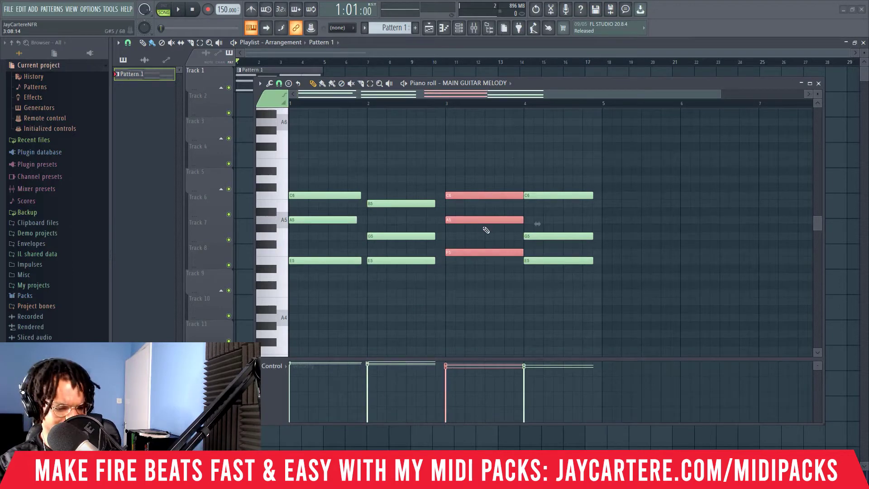
Step: Slightly lower the velocity of all chord notes and play back the progression
{"action": "key", "text": "ctrl+a"}
{"action": "scroll", "coordinate": [483, 219], "scroll_direction": "down", "scroll_amount": 2}
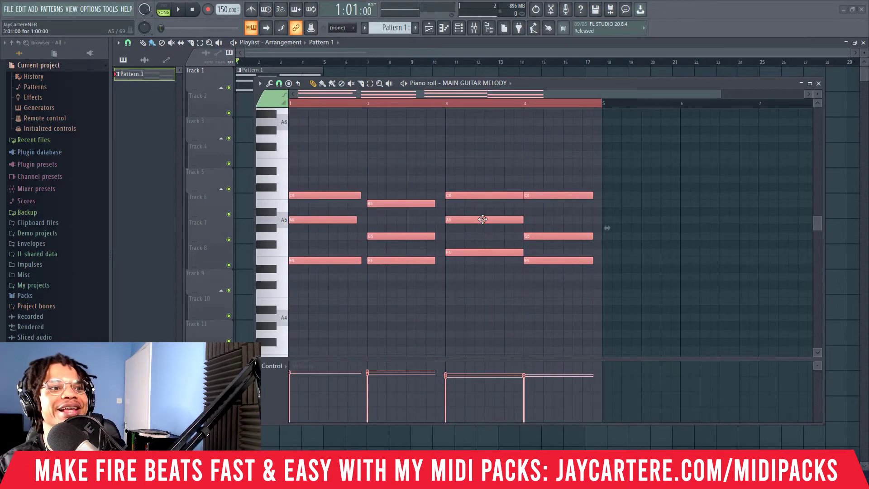
{"action": "key", "text": "space"}
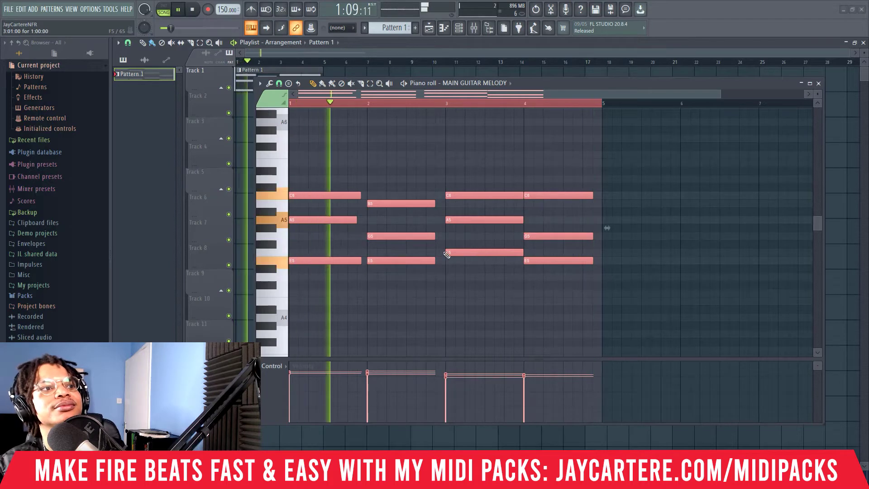
{"action": "key", "text": "space"}
Step: Add one bass note under each of the four chords: A4, E4, F4 and C4
{"action": "scroll", "coordinate": [337, 290], "scroll_direction": "down", "scroll_amount": 3}
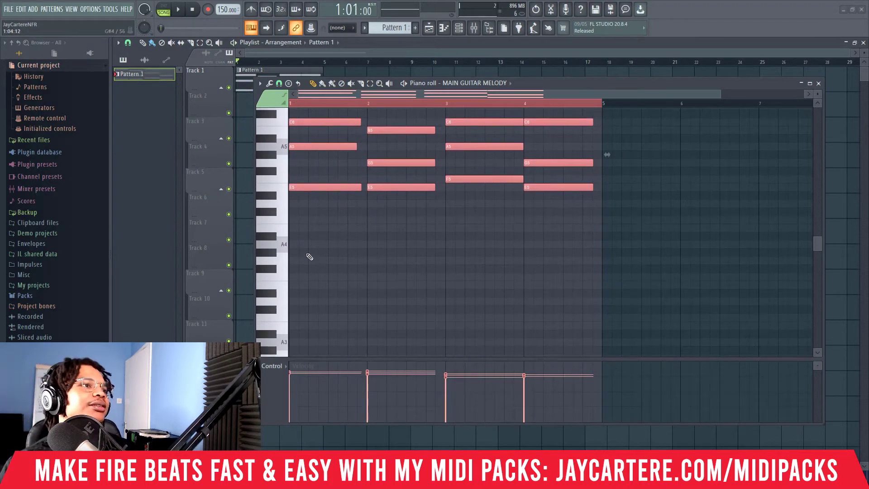
{"action": "left_click", "coordinate": [304, 245]}
{"action": "left_click", "coordinate": [368, 276]}
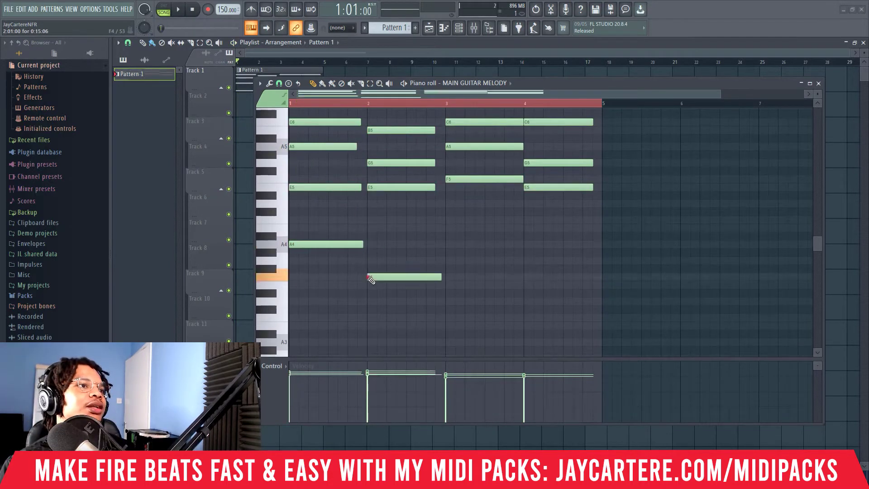
{"action": "left_click_drag", "start_coordinate": [392, 276], "coordinate": [392, 284]}
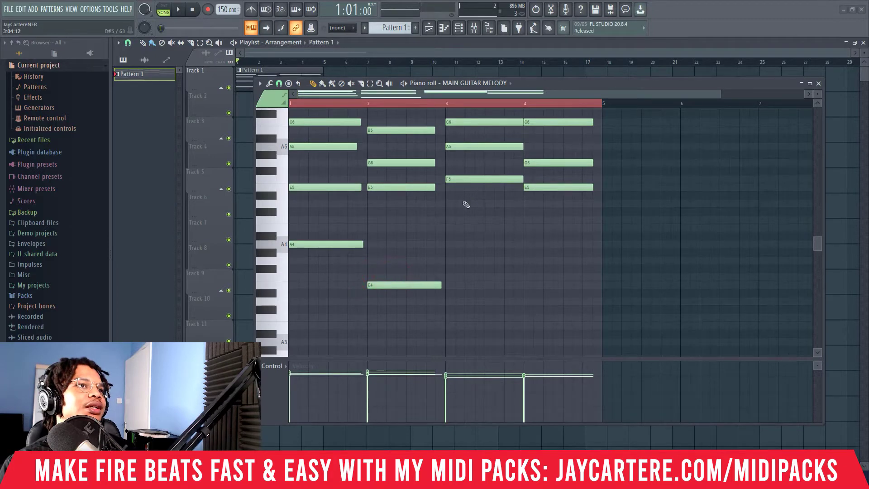
{"action": "scroll", "coordinate": [464, 236], "scroll_direction": "down", "scroll_amount": 3}
{"action": "left_click_drag", "start_coordinate": [476, 277], "coordinate": [476, 248]}
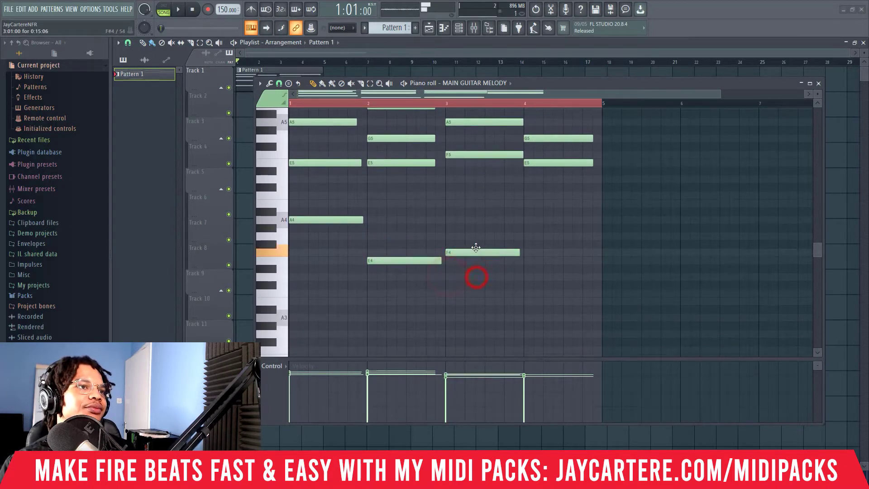
{"action": "scroll", "coordinate": [551, 215], "scroll_direction": "up", "scroll_amount": 2}
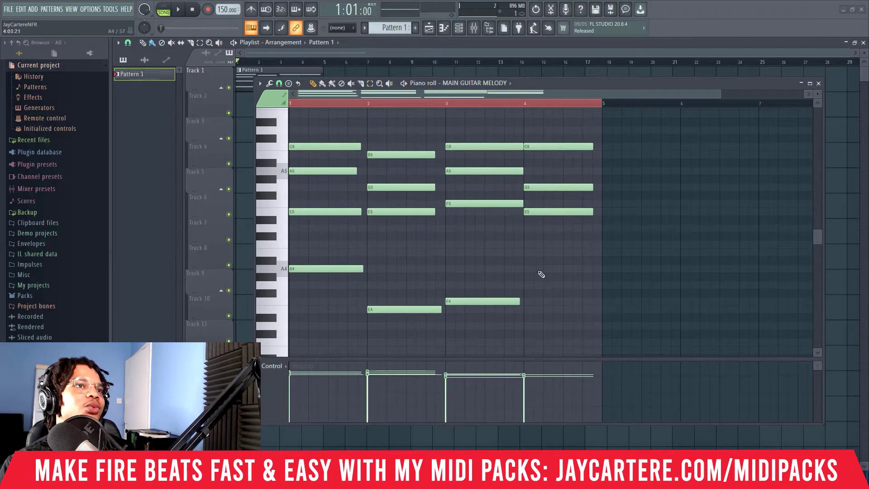
{"action": "scroll", "coordinate": [541, 274], "scroll_direction": "down", "scroll_amount": 1}
{"action": "left_click_drag", "start_coordinate": [525, 325], "coordinate": [549, 312]}
Step: Audition the bass notes A4, E4 and F4, and play the full progression with its bass line
{"action": "left_click", "coordinate": [331, 245]}
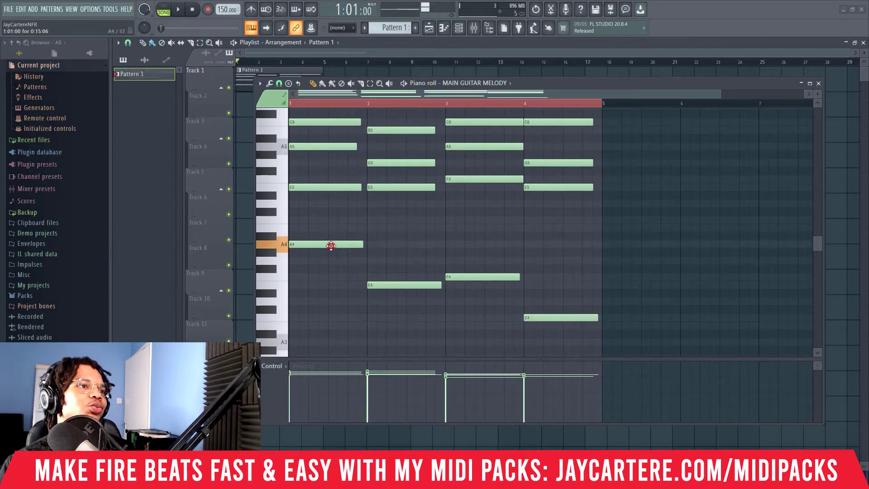
{"action": "left_click", "coordinate": [378, 284]}
{"action": "left_click", "coordinate": [450, 276]}
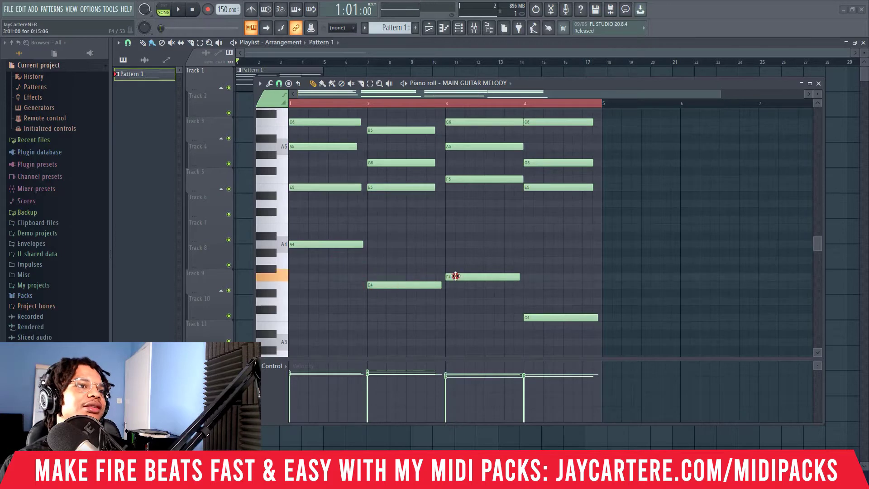
{"action": "left_click_drag", "start_coordinate": [720, 96], "coordinate": [632, 97]}
{"action": "key", "text": "space"}
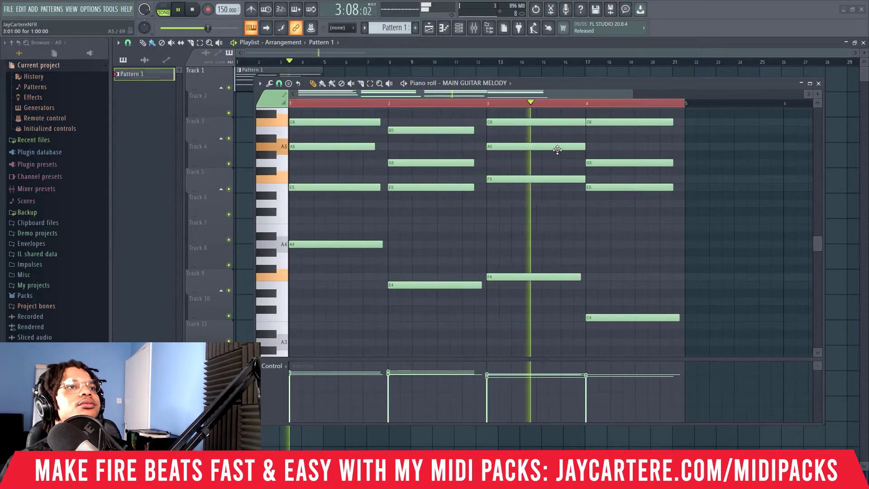
{"action": "key", "text": "space"}
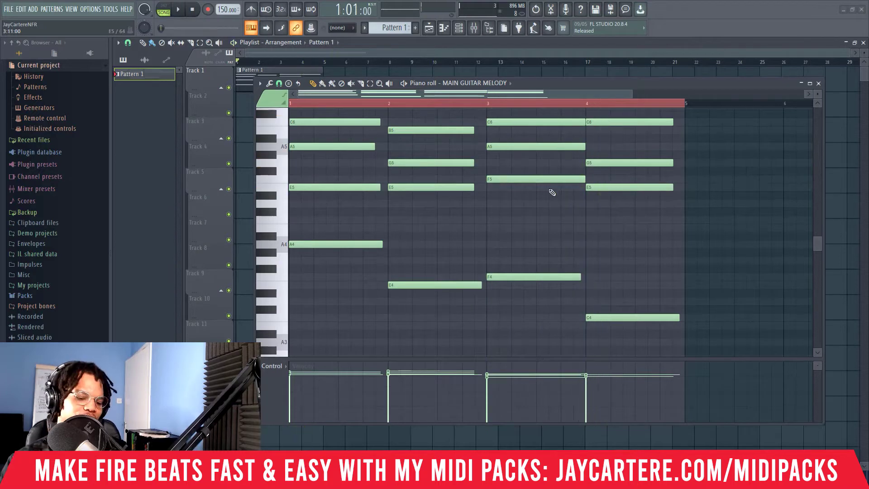
Step: Transpose all chord and bass notes down one octave and play back the progression
{"action": "key", "text": "ctrl+a"}
{"action": "key", "text": "ctrl+Down"}
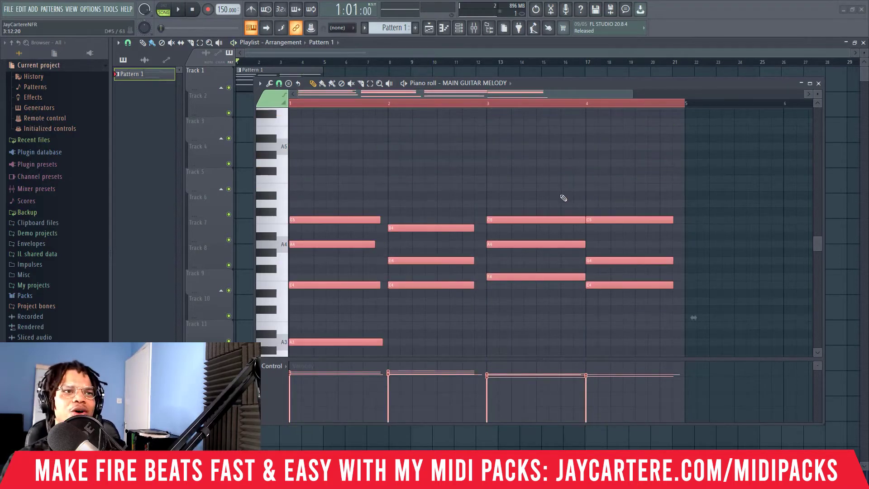
{"action": "scroll", "coordinate": [564, 198], "scroll_direction": "down", "scroll_amount": 3}
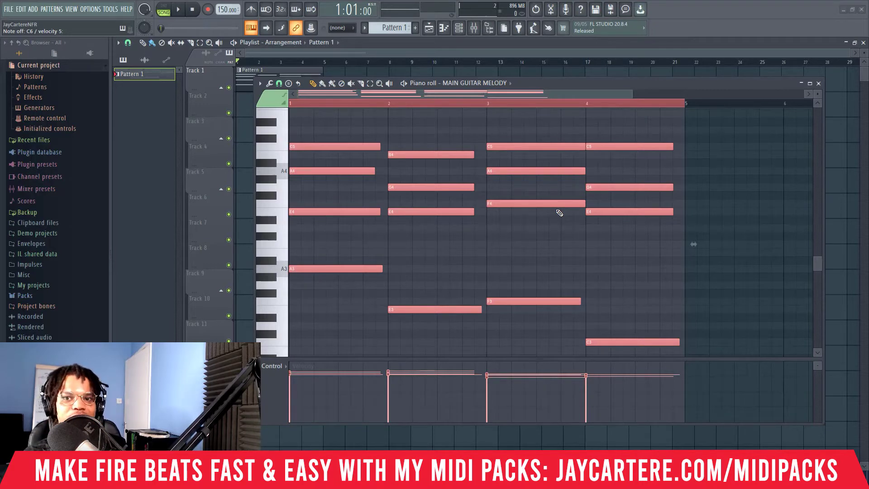
{"action": "key", "text": "space"}
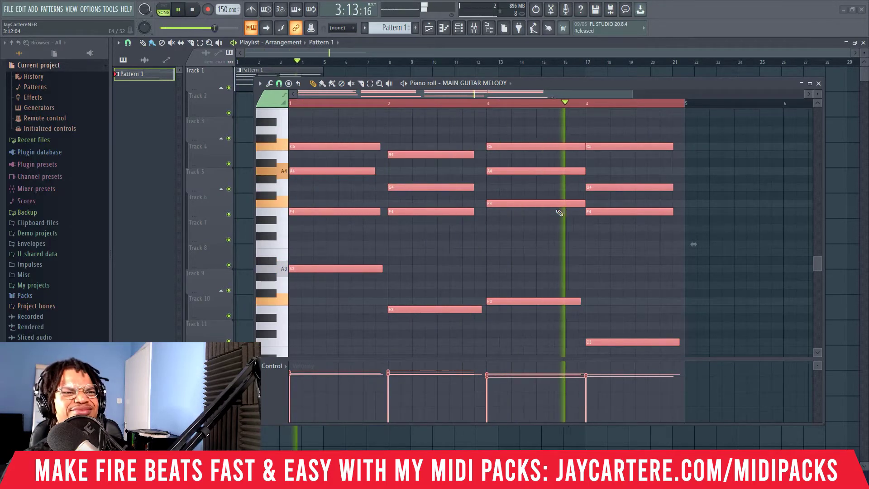
{"action": "key", "text": "space"}
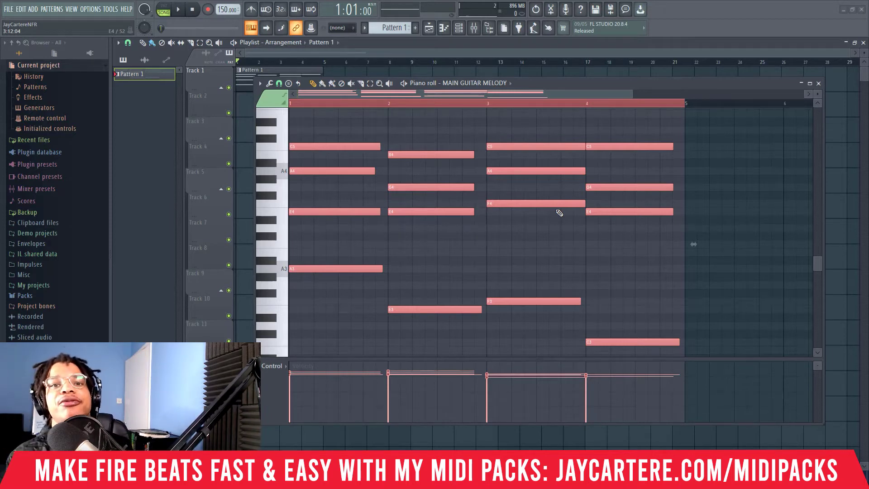
Step: Audition A5 as a possible melody note for the guitar and save the project
{"action": "scroll", "coordinate": [560, 213], "scroll_direction": "up", "scroll_amount": 4}
{"action": "scroll", "coordinate": [559, 212], "scroll_direction": "down", "scroll_amount": 3}
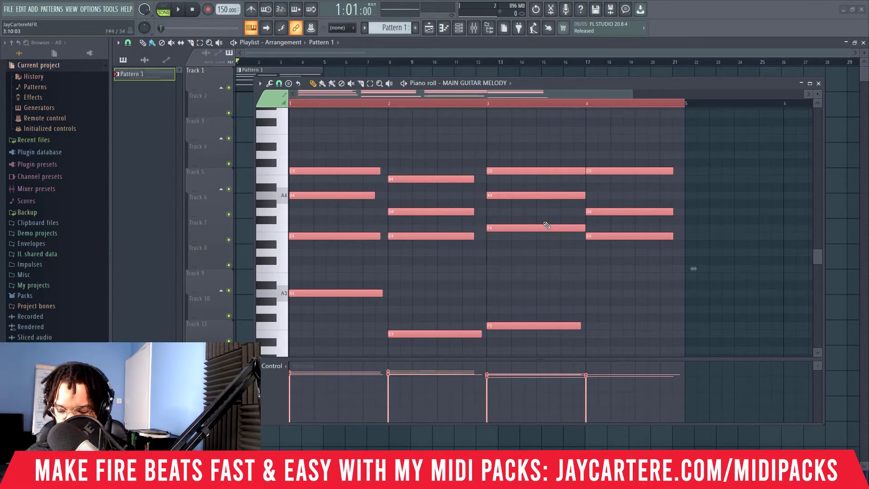
{"action": "key", "text": "n"}
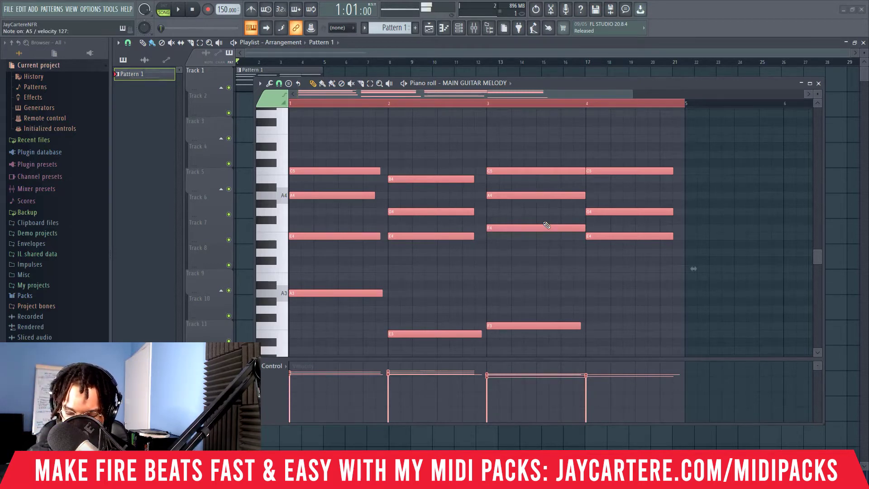
{"action": "key", "text": "m"}
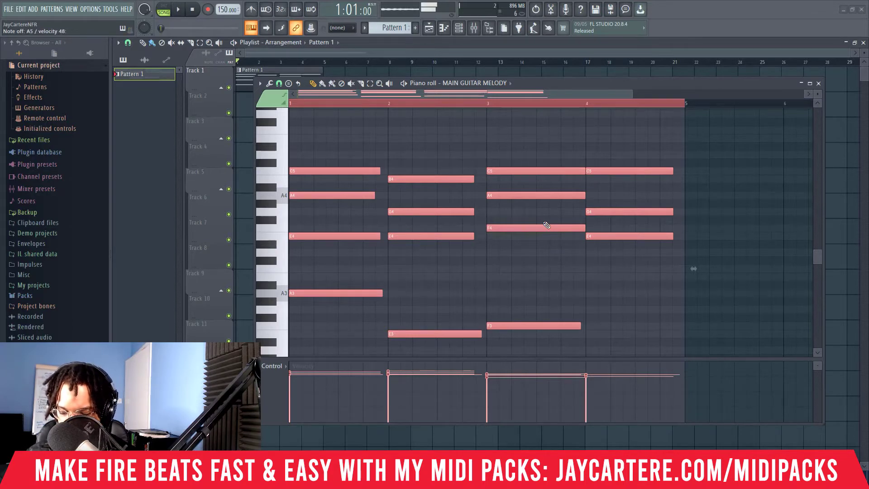
{"action": "key", "text": "ctrl+s"}
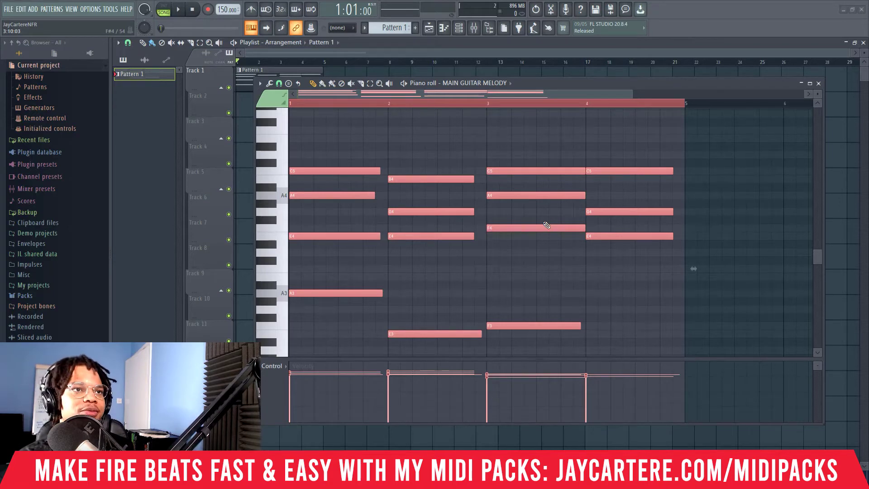
Step: Play the progression while trying out melody notes such as F6 and D6 over the chords
{"action": "scroll", "coordinate": [478, 234], "scroll_direction": "up", "scroll_amount": 3}
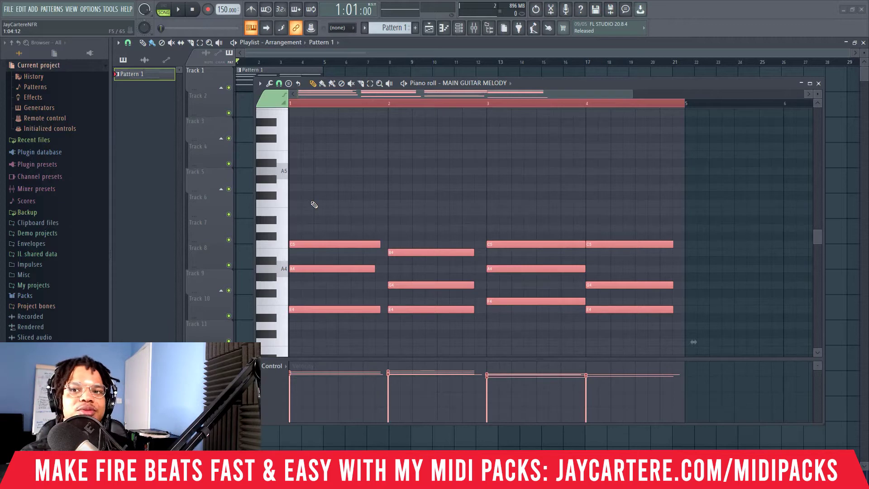
{"action": "key", "text": "space"}
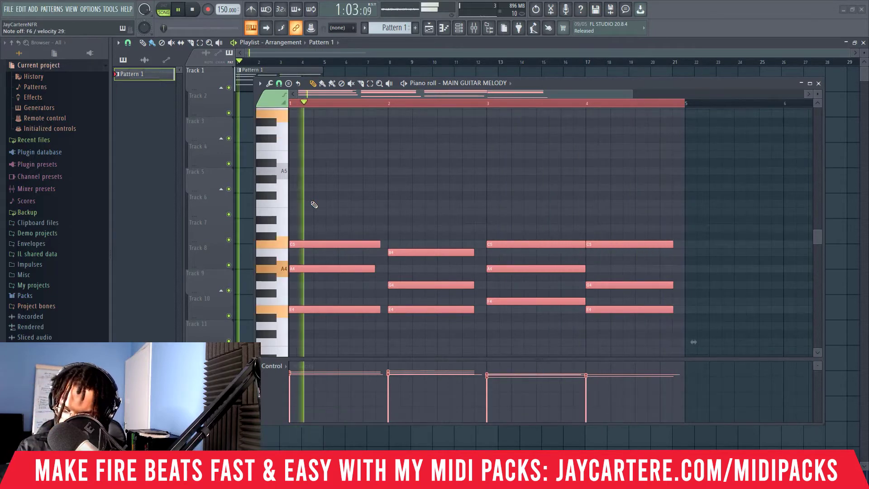
{"action": "key", "text": "space"}
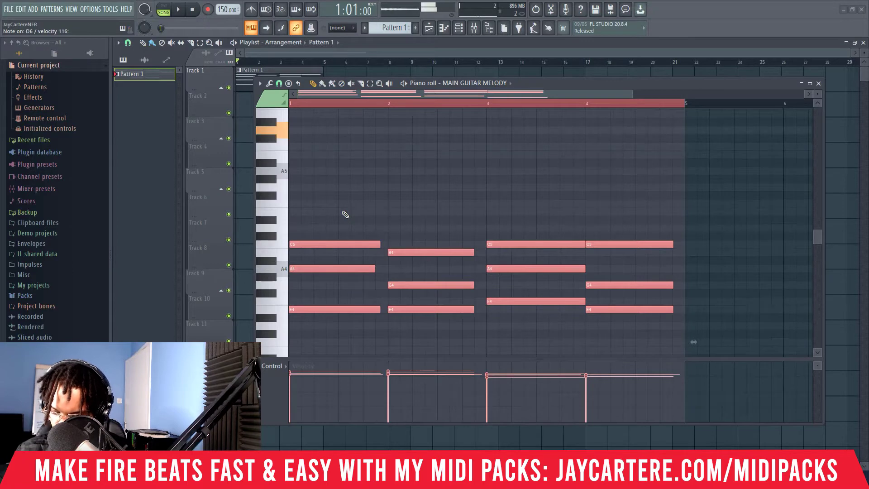
Step: Draw the melody notes E6, D6, C6 and D6 above the chords in bars 1 and 2 and shorten them together
{"action": "scroll", "coordinate": [345, 181], "scroll_direction": "up", "scroll_amount": 3}
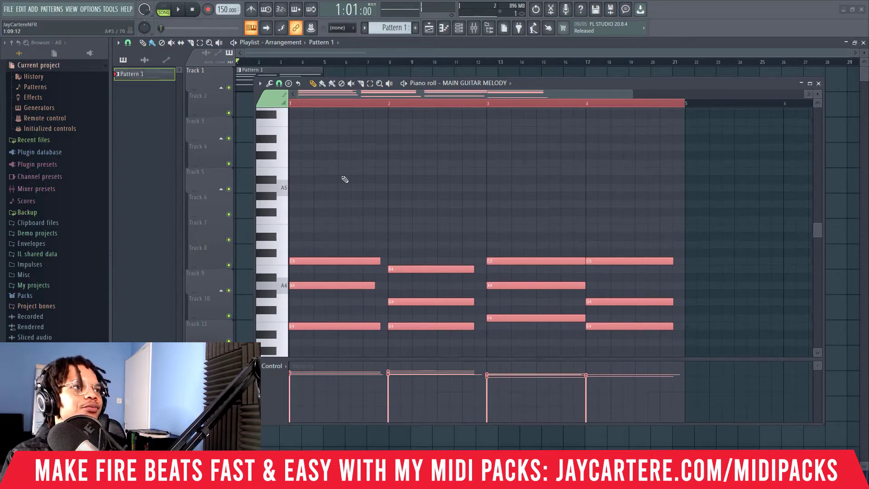
{"action": "left_click", "coordinate": [340, 138]}
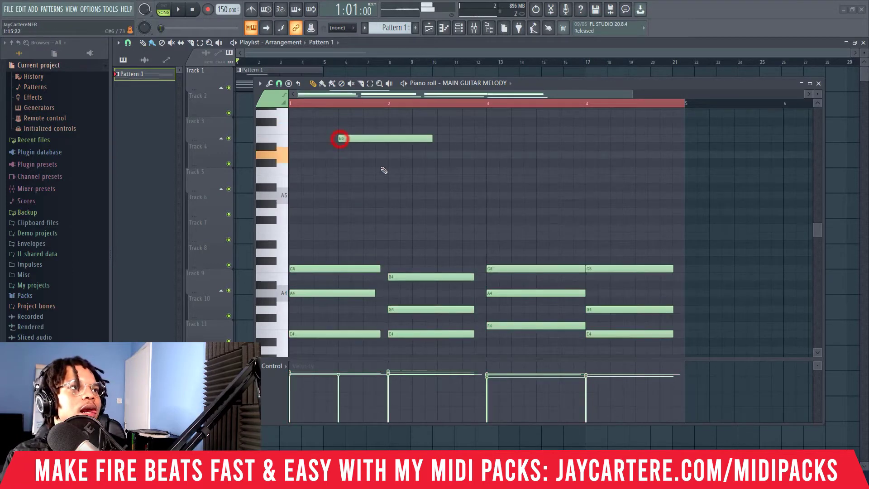
{"action": "left_click", "coordinate": [363, 155]}
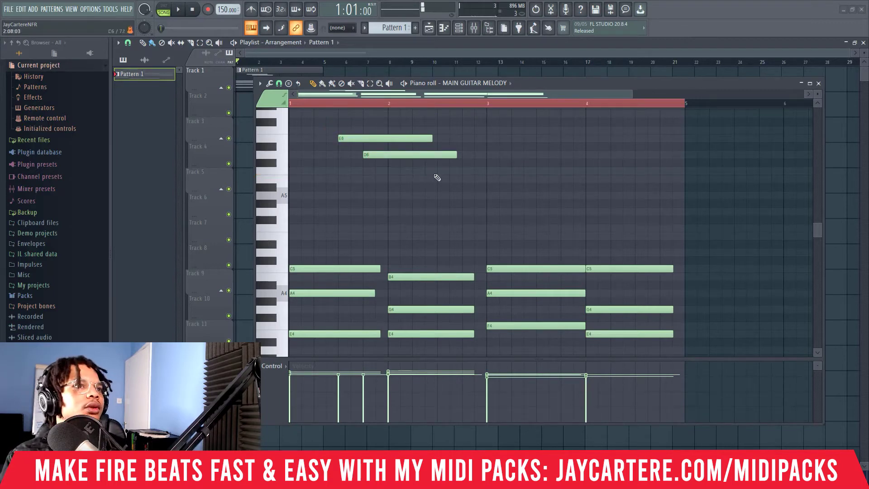
{"action": "left_click", "coordinate": [438, 172]}
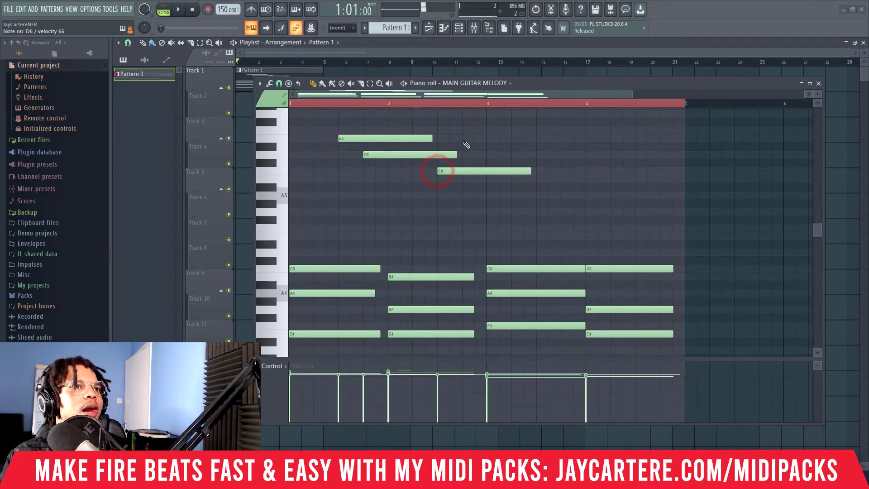
{"action": "left_click", "coordinate": [463, 155]}
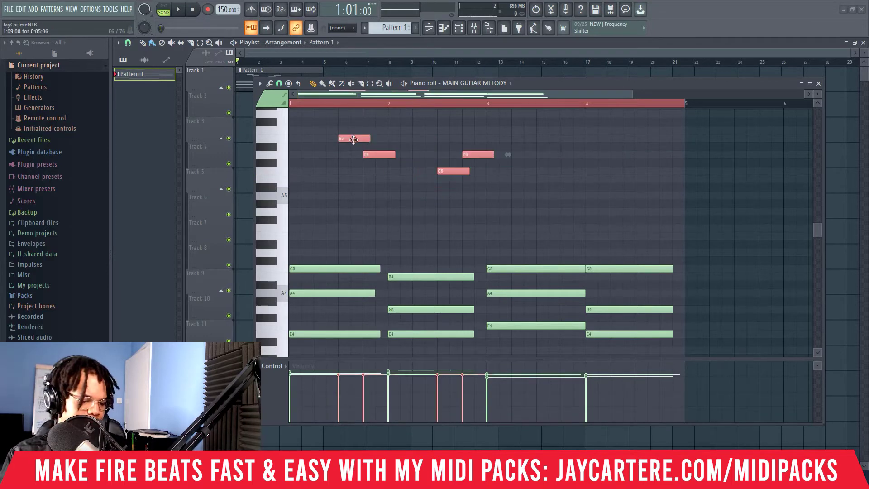
Step: Duplicate the four-note melody phrase into bars 3 and 4, shorten its last D6 and play it back
{"action": "left_click_drag", "start_coordinate": [361, 139], "coordinate": [563, 136]}
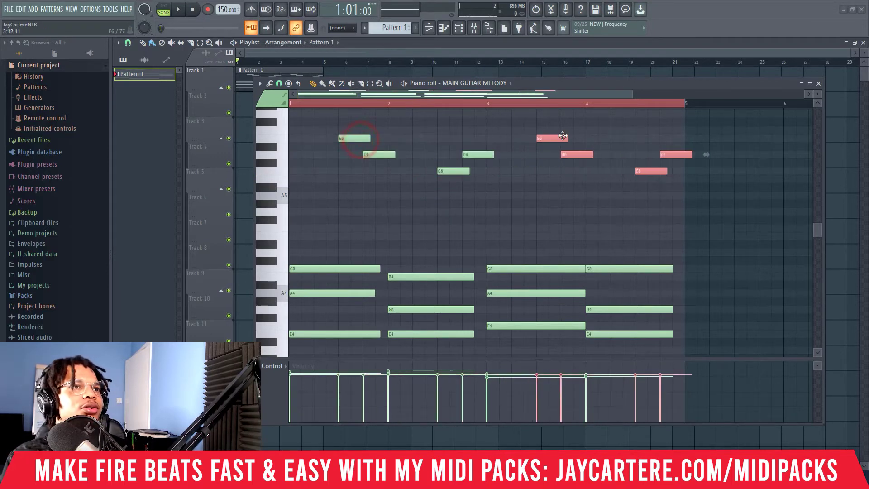
{"action": "left_click", "coordinate": [640, 210]}
{"action": "left_click_drag", "start_coordinate": [691, 155], "coordinate": [670, 153]}
{"action": "key", "text": "space"}
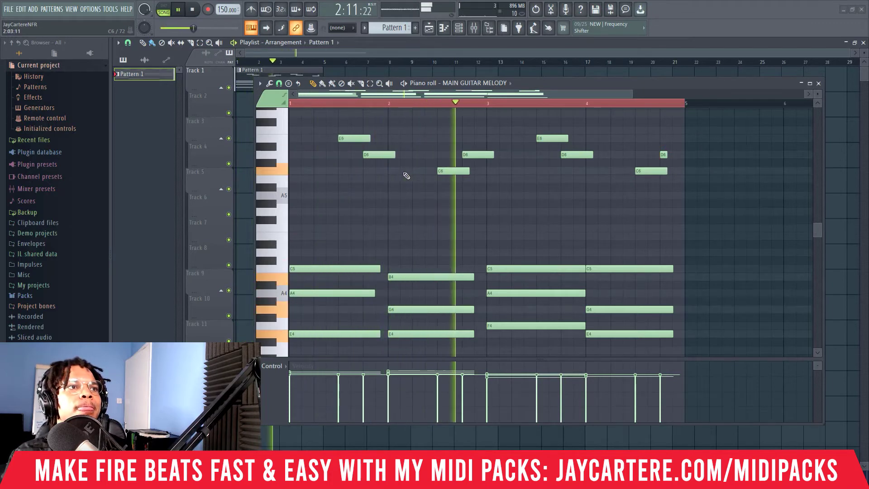
{"action": "key", "text": "space"}
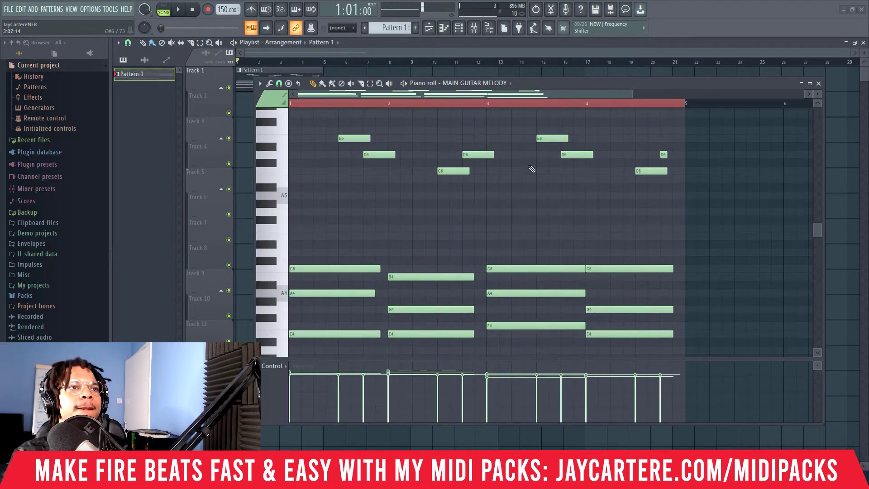
Step: Raise the duplicated phrase's first two notes to F6 and E6 and its last note to E6, and play it back
{"action": "scroll", "coordinate": [537, 168], "scroll_direction": "up", "scroll_amount": 3}
{"action": "left_click_drag", "start_coordinate": [544, 186], "coordinate": [543, 178]}
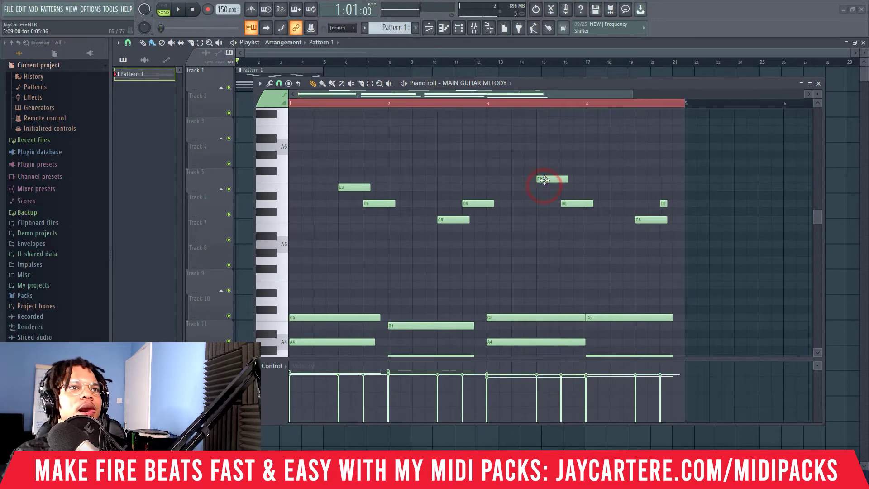
{"action": "left_click_drag", "start_coordinate": [578, 201], "coordinate": [578, 183]}
{"action": "key", "text": "space"}
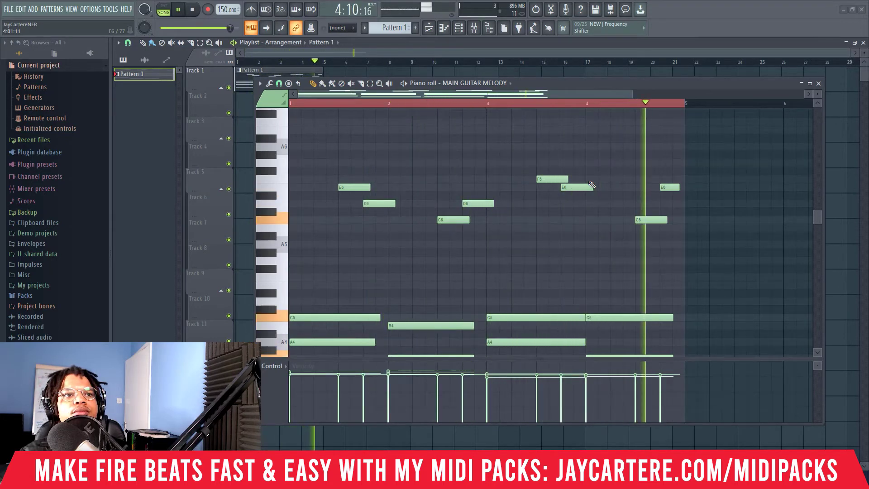
{"action": "key", "text": "space"}
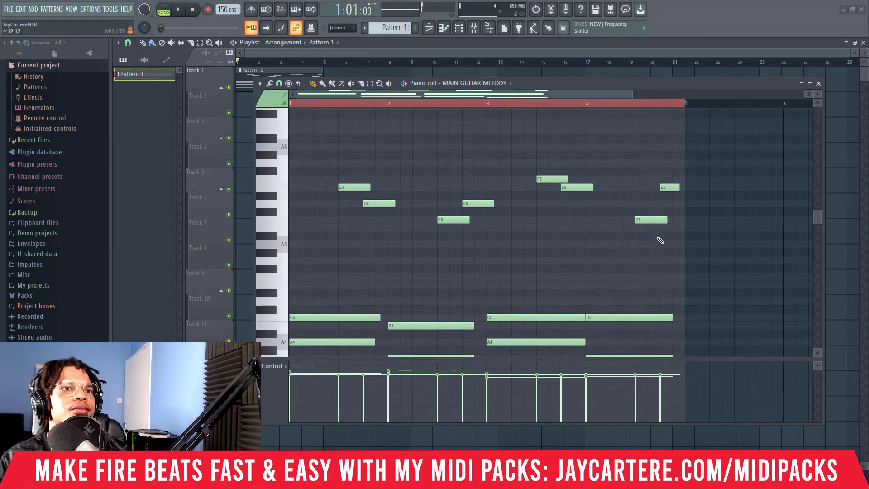
Step: Move the C6 in bar 4 up to G6, add a C6 at the start of bar 1, and play the melody
{"action": "left_click_drag", "start_coordinate": [648, 216], "coordinate": [646, 162]}
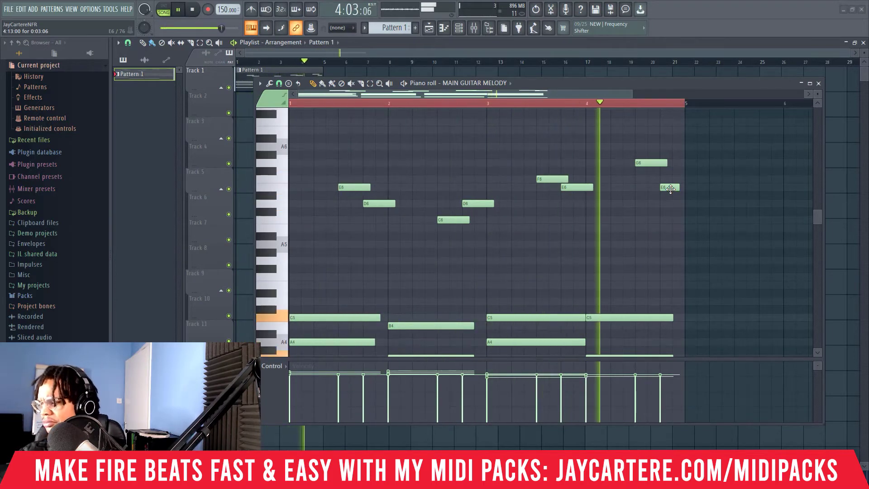
{"action": "key", "text": "space"}
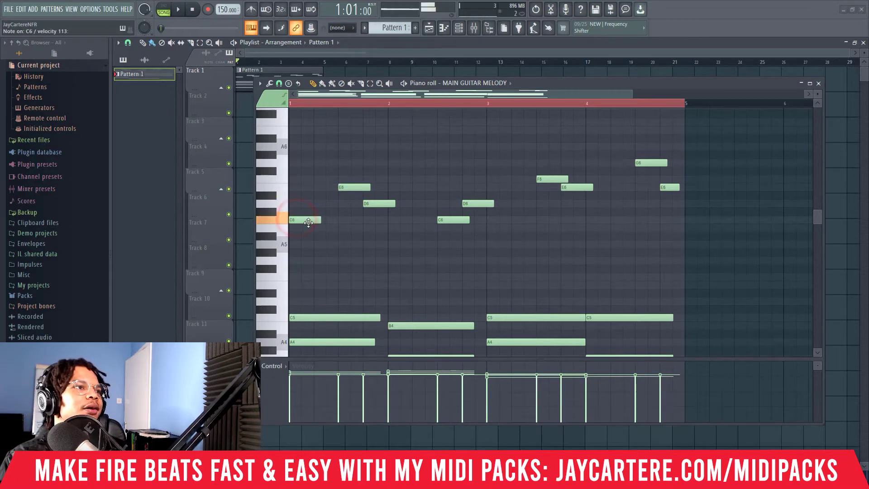
{"action": "key", "text": "space"}
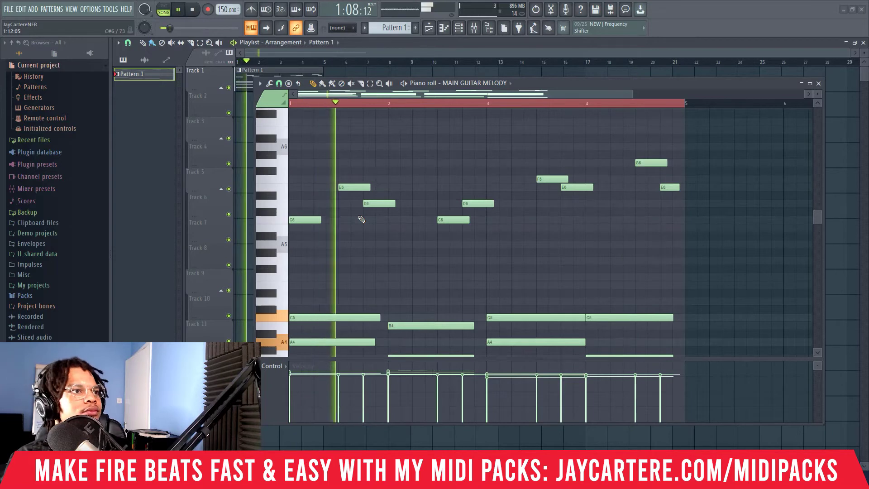
{"action": "key", "text": "space"}
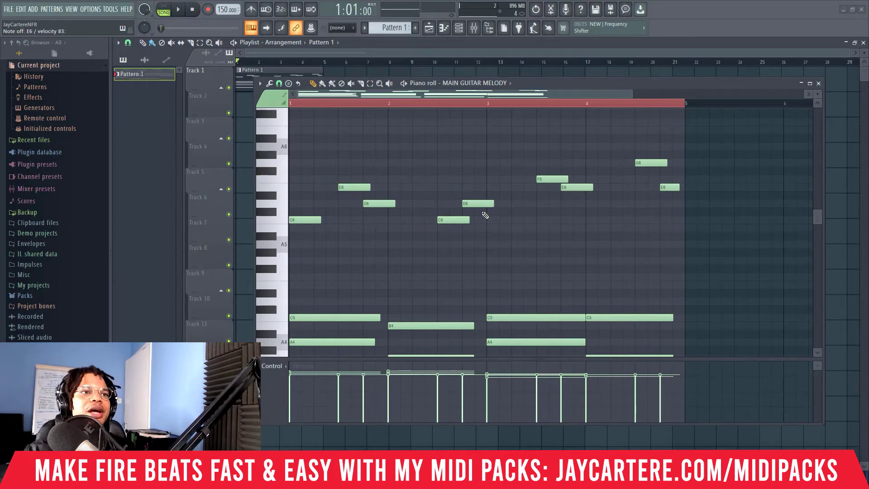
Step: Delete all the melody notes above the chords and play the progression while trying out new notes such as E6 and G6
{"action": "left_click_drag", "start_coordinate": [676, 256], "coordinate": [307, 149]}
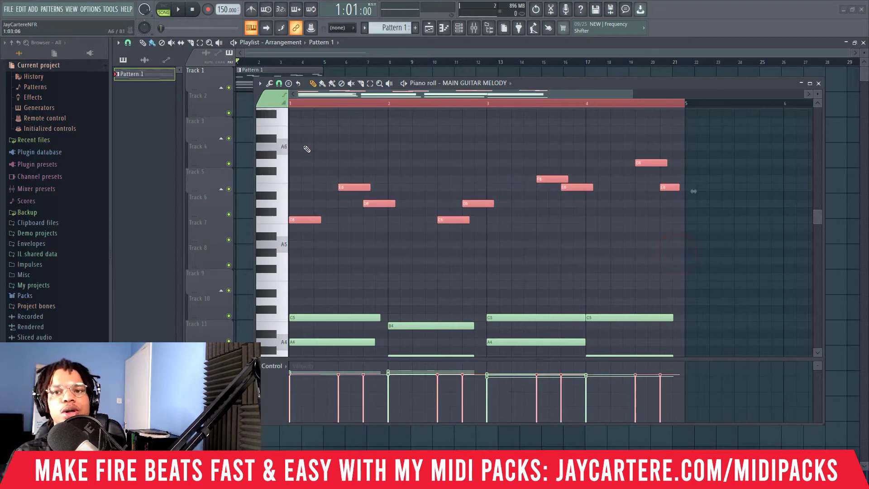
{"action": "key", "text": "Delete"}
{"action": "key", "text": "space"}
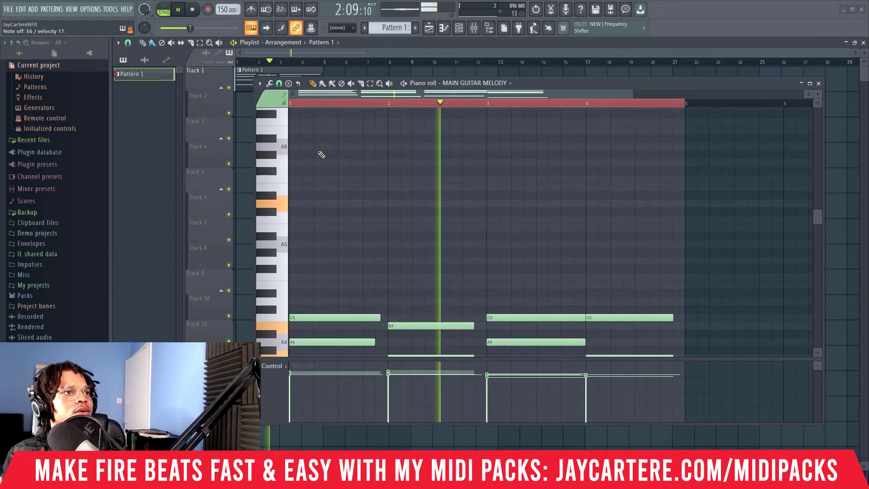
{"action": "key", "text": "space"}
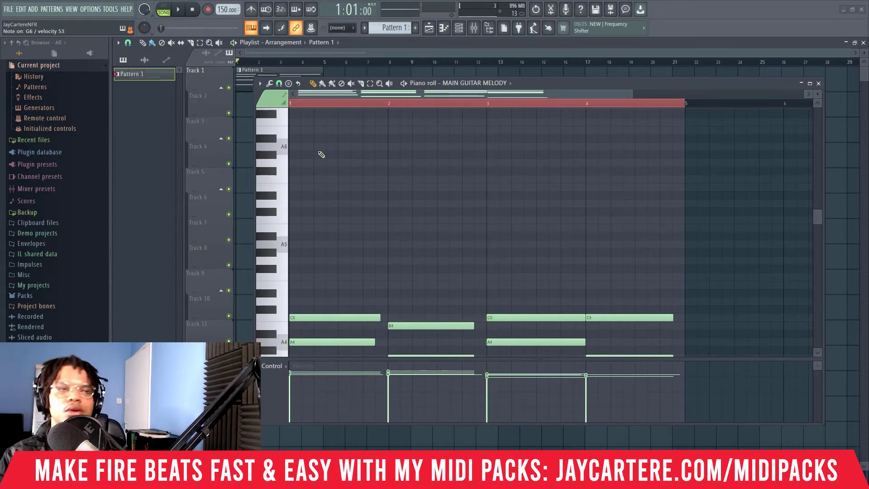
Step: Draw short melody notes G6, G6, E6, F6 and E6 from late bar 1 through bar 2, plus D6 starting bar 3, checking them in playback
{"action": "left_click", "coordinate": [367, 162]}
{"action": "key", "text": "space"}
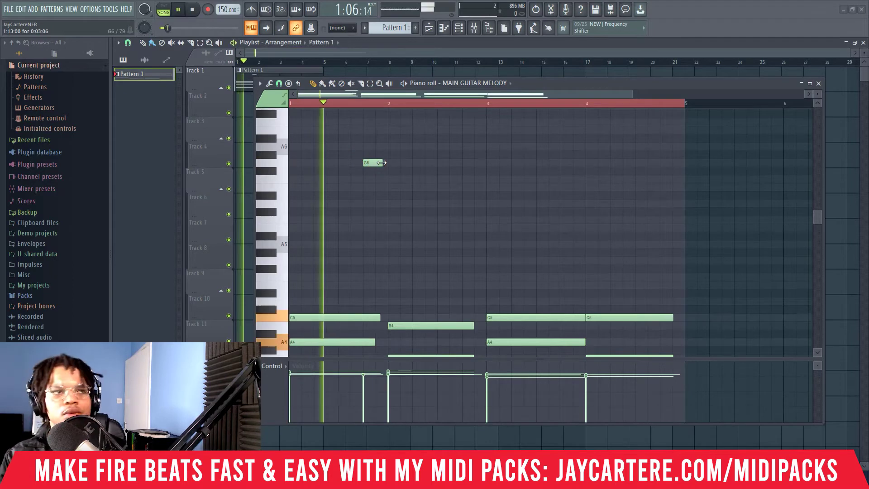
{"action": "left_click", "coordinate": [390, 163]}
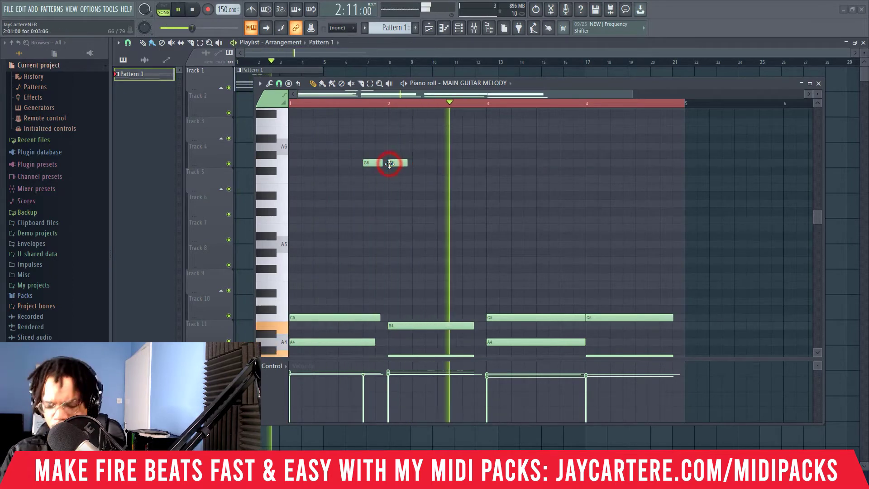
{"action": "key", "text": "space"}
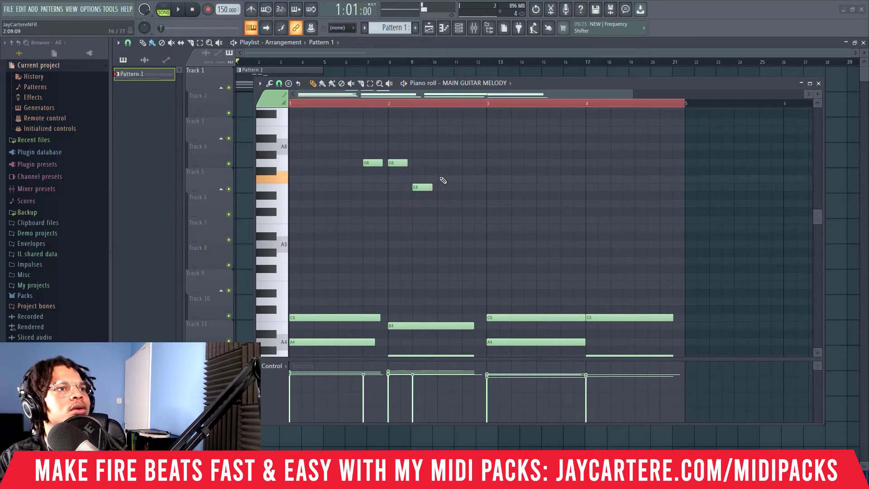
{"action": "key", "text": "space"}
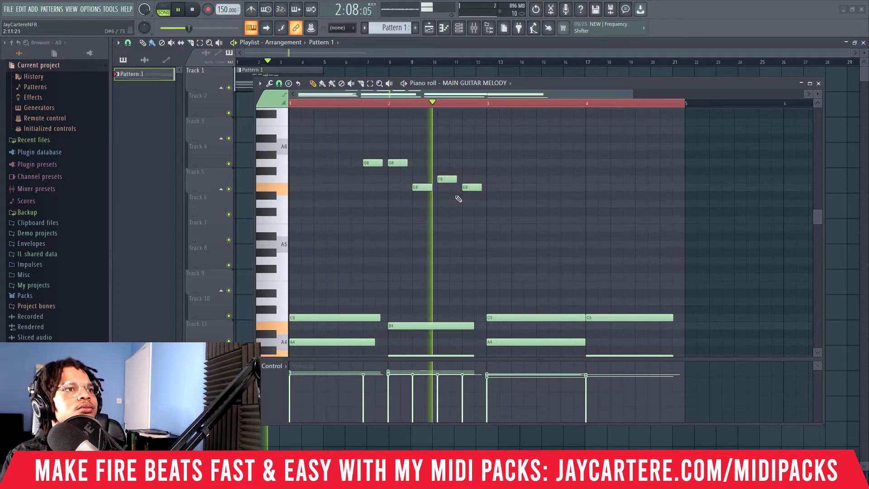
{"action": "key", "text": "space"}
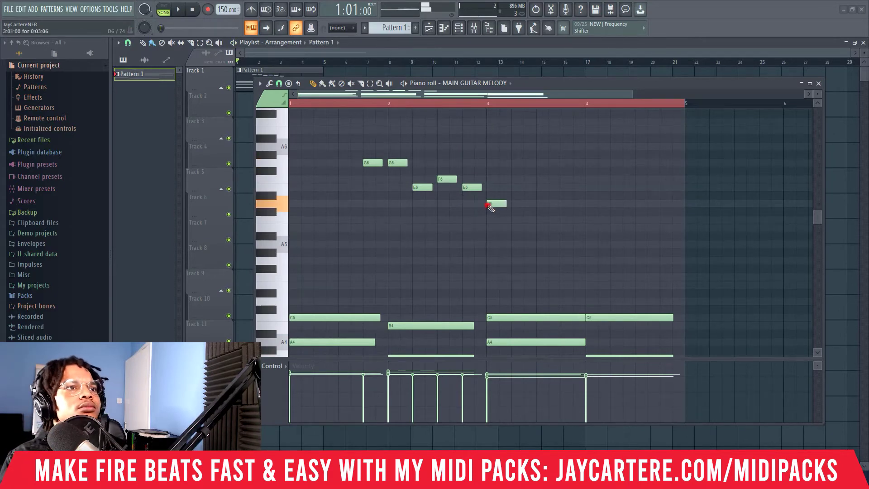
Step: Duplicate the five-note phrase from bars 1 and 2 into bars 3 and 4, replace its final F6 and E6 with D6 and C6, and play it
{"action": "left_click_drag", "start_coordinate": [479, 208], "coordinate": [566, 169]}
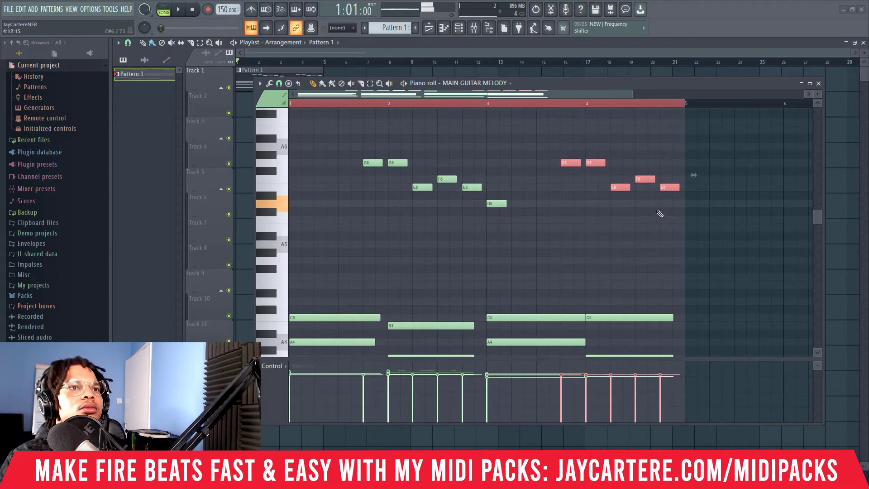
{"action": "left_click", "coordinate": [638, 206]}
{"action": "left_click", "coordinate": [664, 220]}
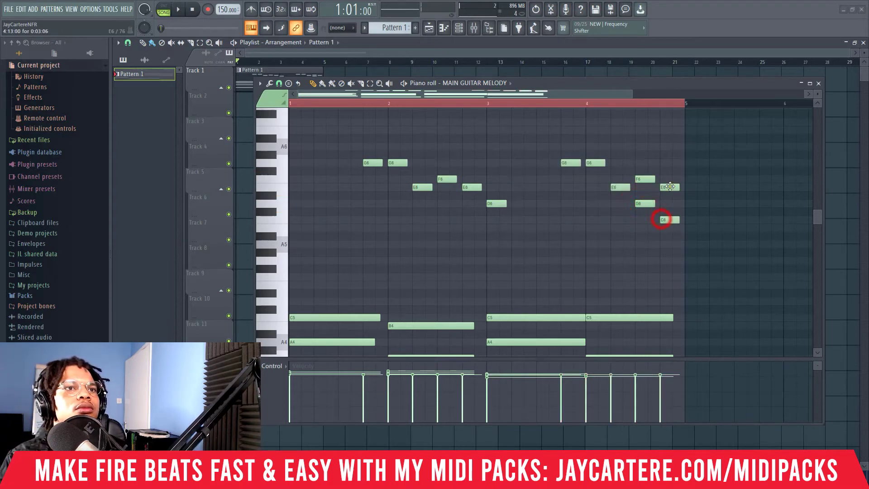
{"action": "right_click", "coordinate": [668, 186]}
{"action": "right_click", "coordinate": [644, 179]}
{"action": "key", "text": "space"}
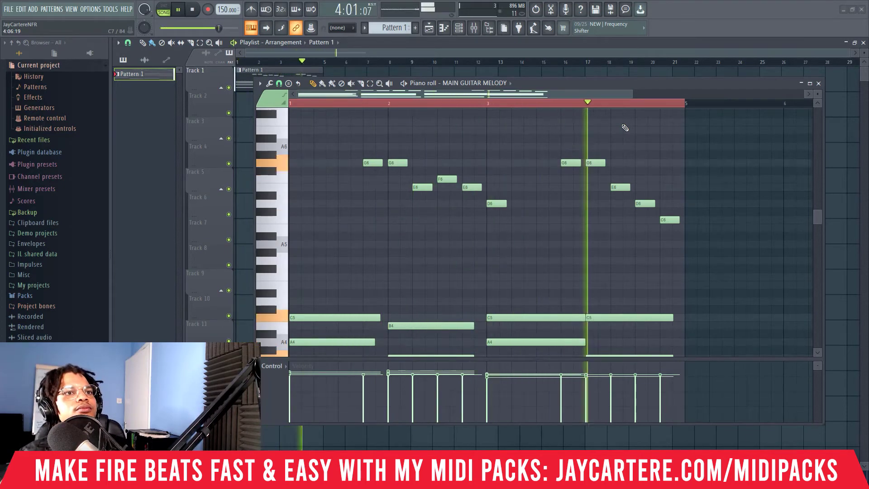
{"action": "key", "text": "space"}
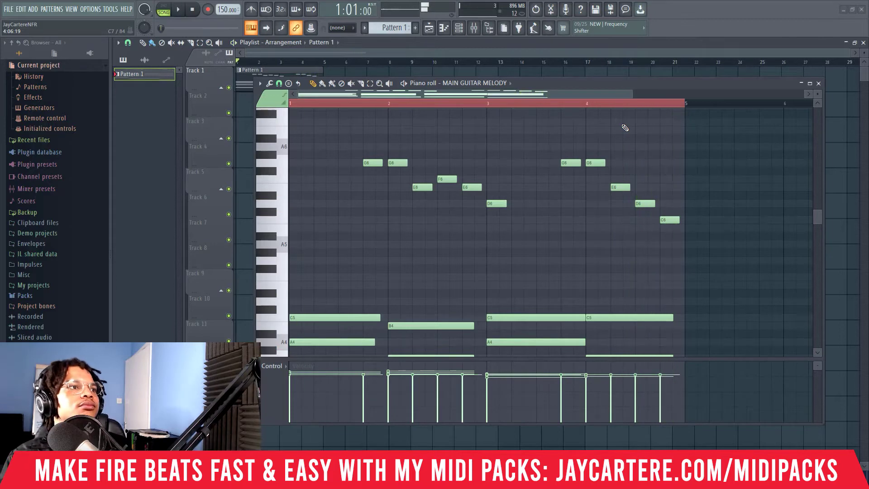
Step: Add a short A5 note at the start of bar 1 and play the melody over the chords
{"action": "left_click", "coordinate": [293, 245]}
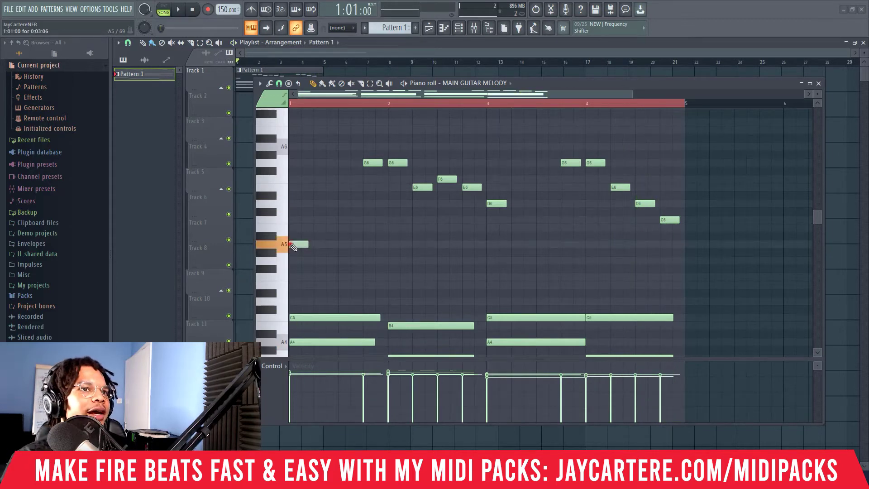
{"action": "left_click", "coordinate": [674, 220]}
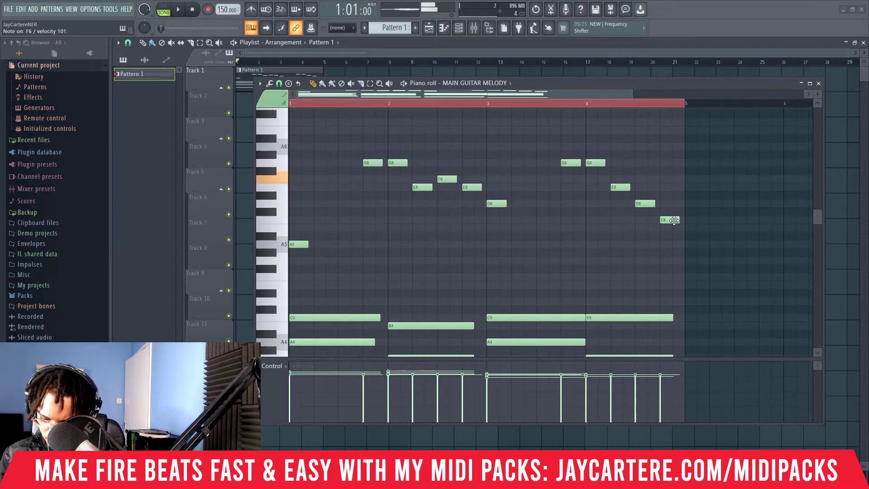
{"action": "key", "text": "space"}
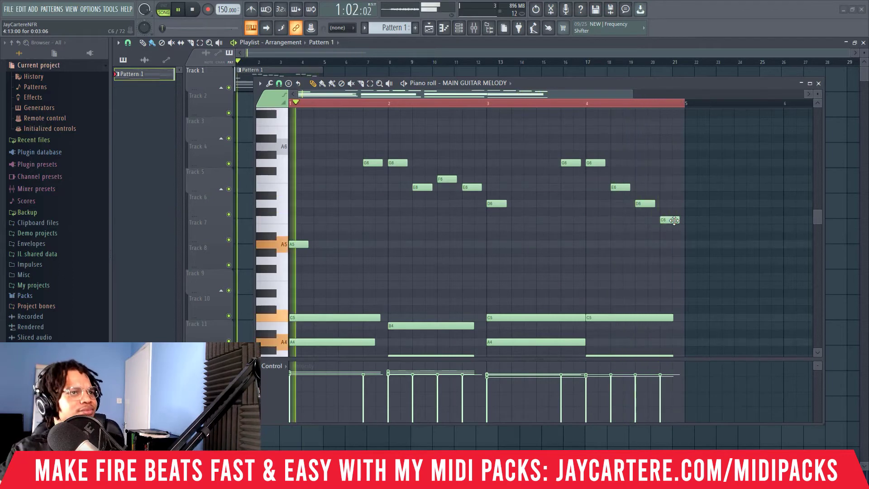
{"action": "key", "text": "space"}
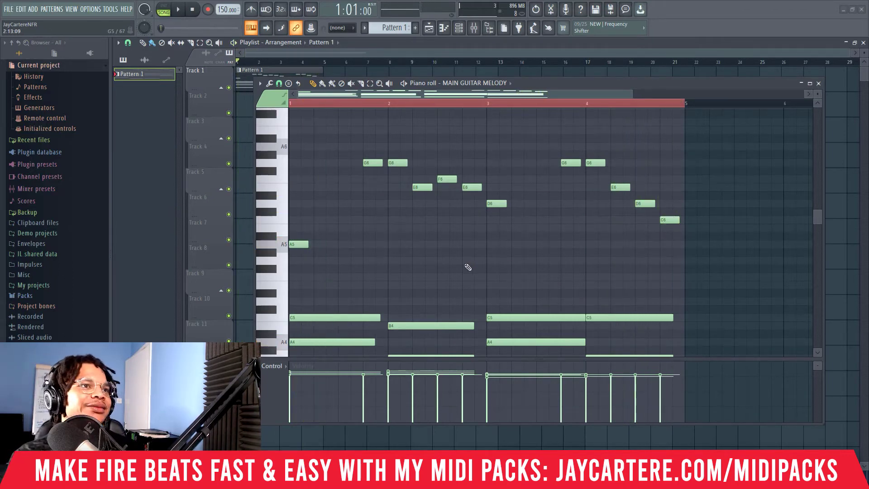
Step: Play the progression while trying out A6 over the melody, and bring the full chords back into view
{"action": "scroll", "coordinate": [468, 267], "scroll_direction": "down", "scroll_amount": 3}
{"action": "scroll", "coordinate": [334, 241], "scroll_direction": "up", "scroll_amount": 3}
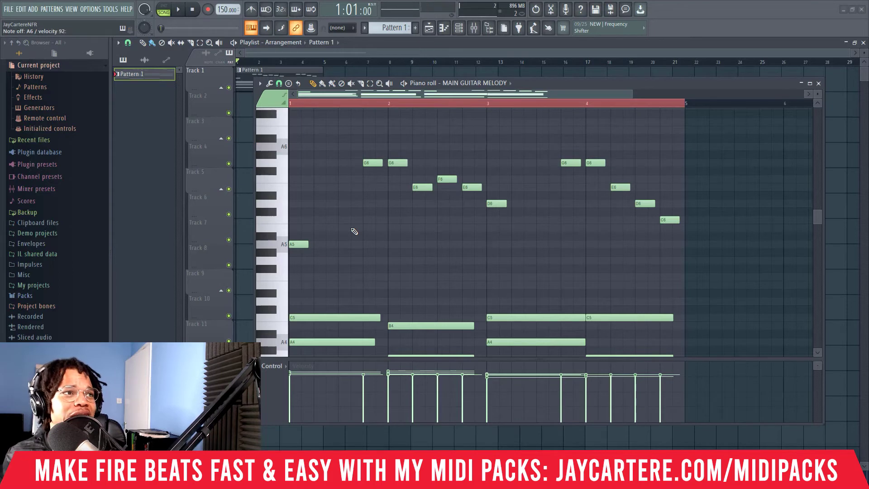
{"action": "key", "text": "space"}
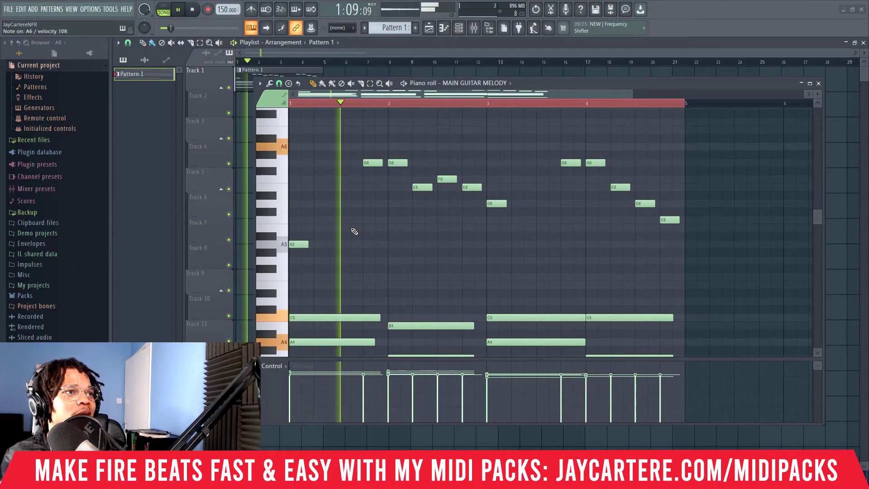
{"action": "key", "text": "space"}
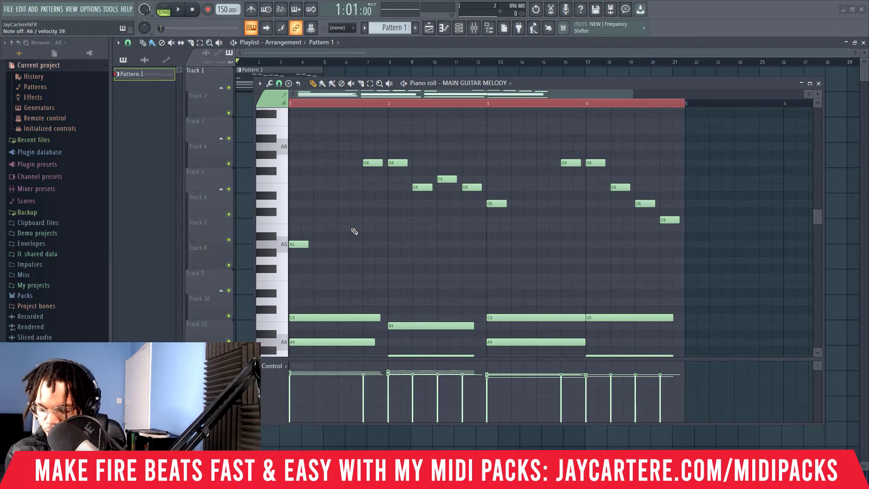
{"action": "scroll", "coordinate": [350, 236], "scroll_direction": "down", "scroll_amount": 4}
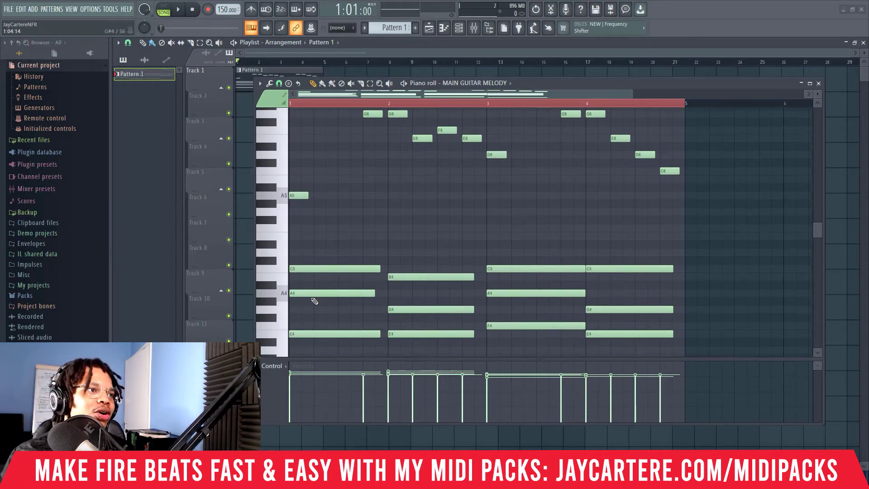
Step: Audition the opening A5 melody note, the G6 late in bar 1 and the A4 in the first chord
{"action": "scroll", "coordinate": [326, 254], "scroll_direction": "up", "scroll_amount": 5}
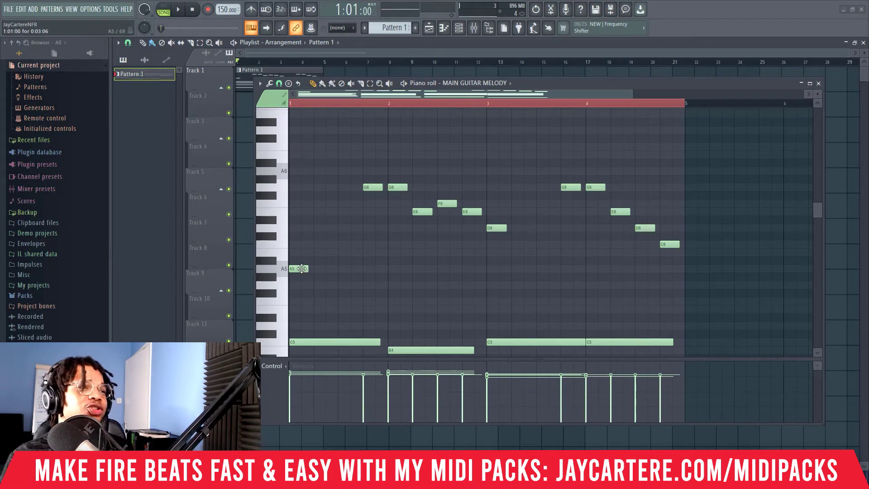
{"action": "left_click", "coordinate": [301, 269]}
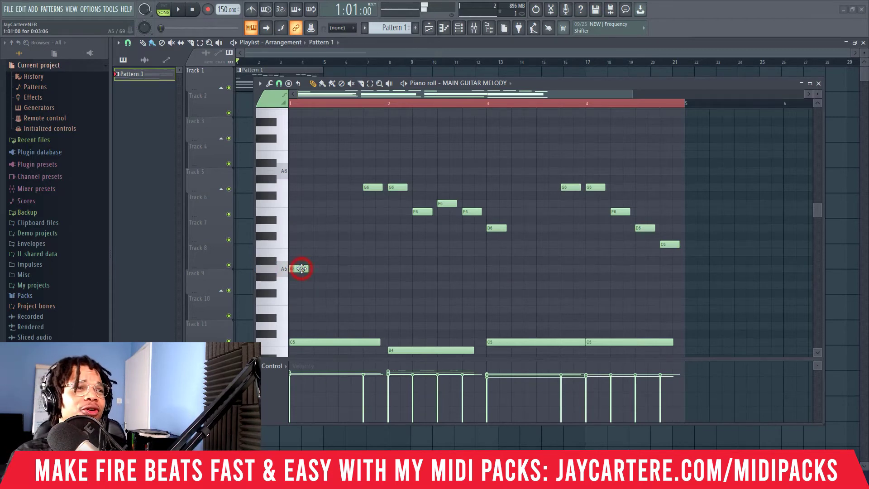
{"action": "left_click", "coordinate": [303, 269]}
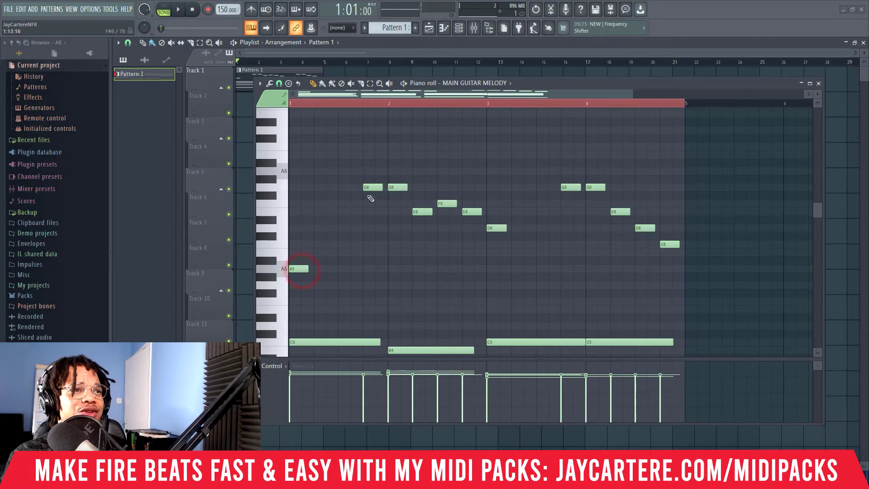
{"action": "left_click", "coordinate": [367, 188]}
{"action": "scroll", "coordinate": [325, 286], "scroll_direction": "down", "scroll_amount": 5}
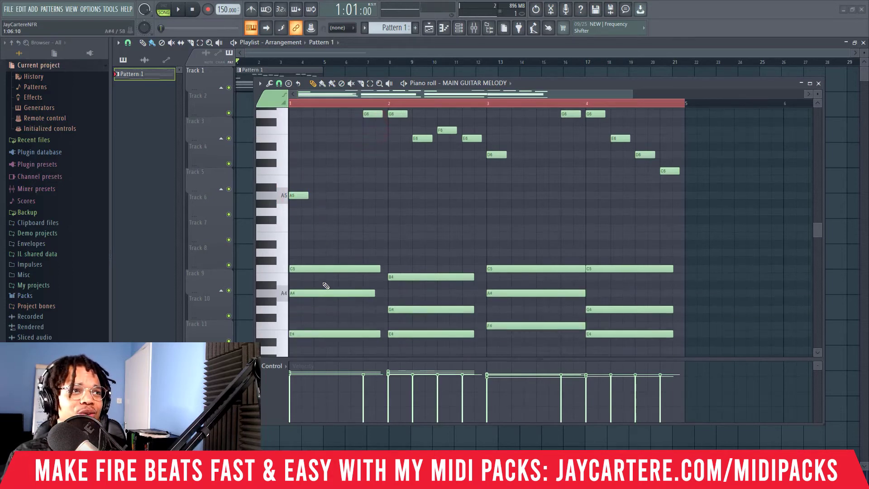
{"action": "left_click", "coordinate": [308, 244]}
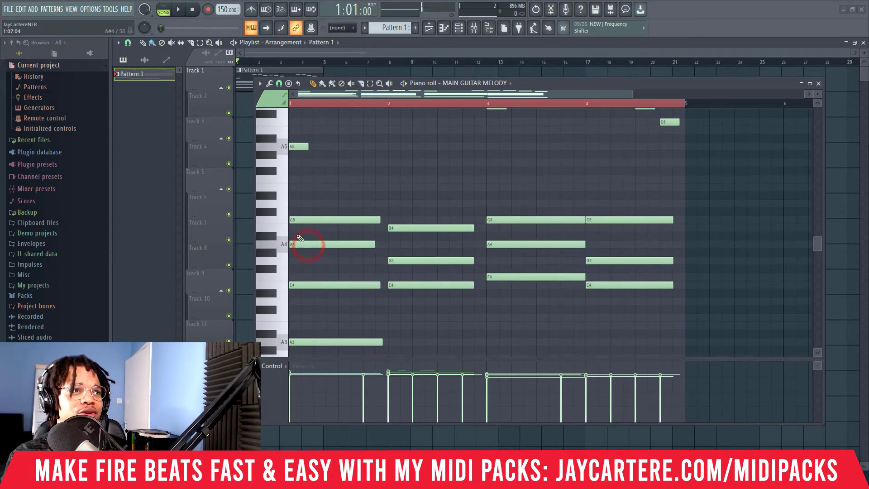
{"action": "left_click", "coordinate": [300, 147]}
{"action": "scroll", "coordinate": [344, 169], "scroll_direction": "up", "scroll_amount": 4}
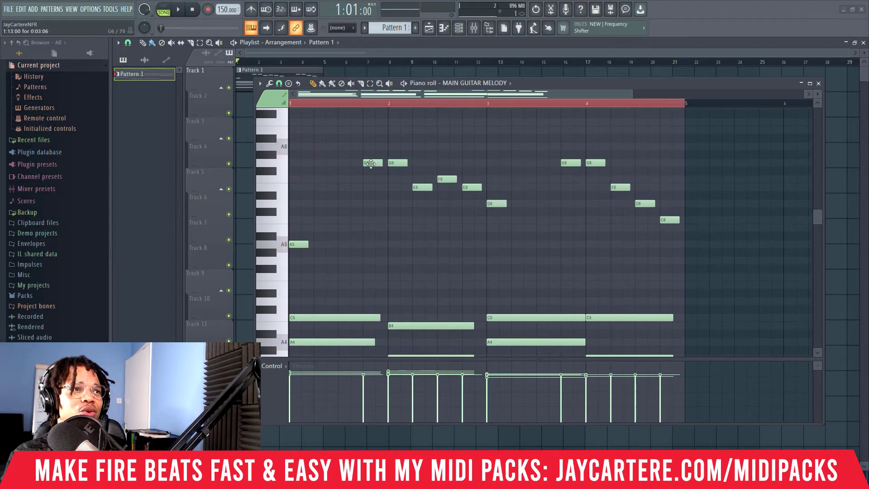
Step: Compare the G6 late in bar 1 with the A6 key and the opening A5 by sounding them alternately
{"action": "left_click", "coordinate": [370, 163]}
{"action": "left_click", "coordinate": [285, 147]}
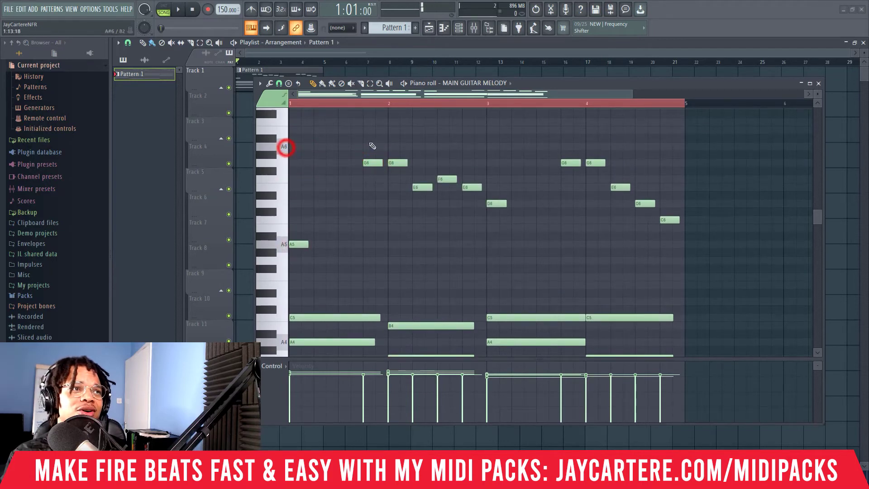
{"action": "left_click", "coordinate": [371, 163]}
{"action": "left_click", "coordinate": [299, 243]}
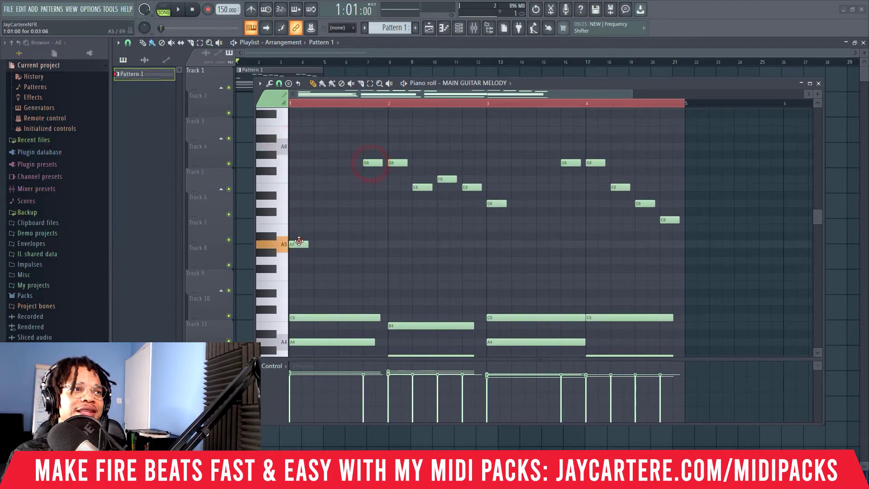
{"action": "left_click", "coordinate": [367, 163]}
{"action": "left_click", "coordinate": [302, 245]}
{"action": "left_click", "coordinate": [369, 163]}
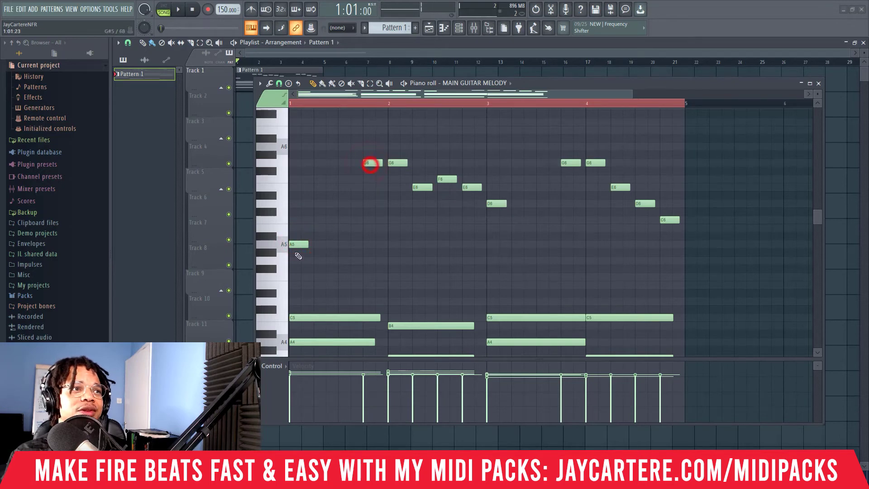
{"action": "left_click", "coordinate": [298, 244]}
Step: Try short G5 and F5 notes below the opening A5 at the start of bar 1, deleting each one
{"action": "left_click", "coordinate": [292, 261]}
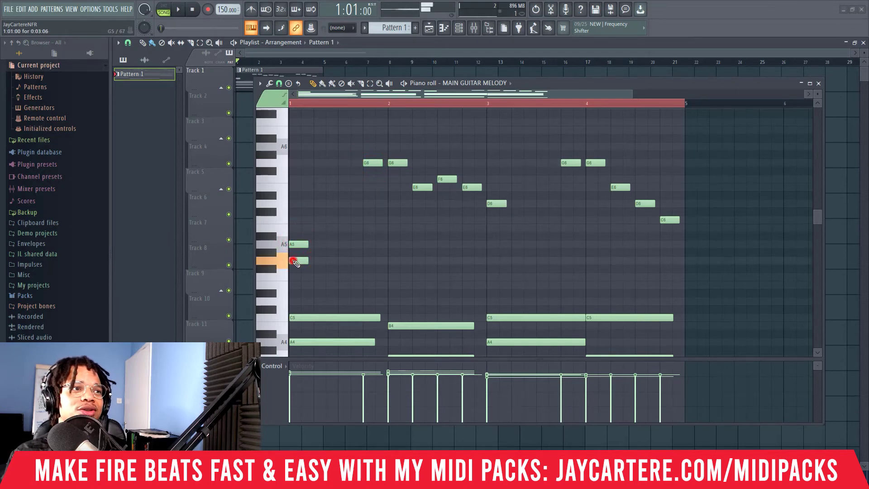
{"action": "right_click", "coordinate": [304, 260]}
{"action": "left_click", "coordinate": [297, 277]}
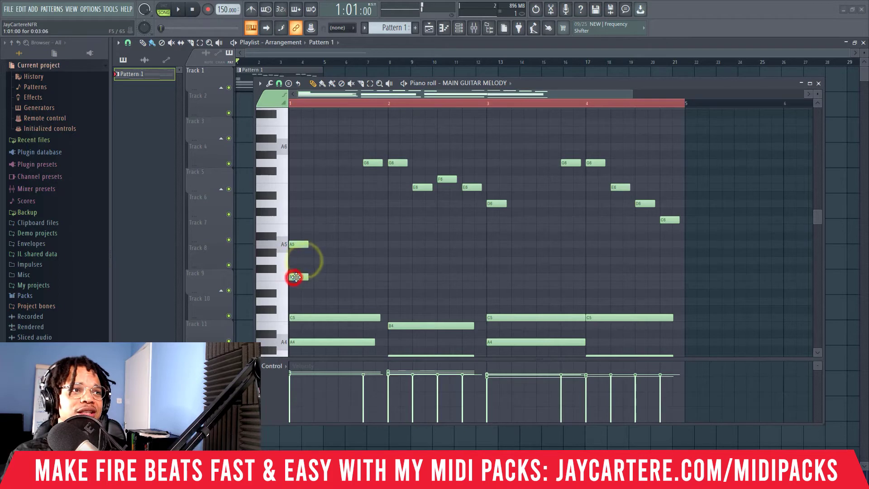
{"action": "right_click", "coordinate": [297, 276]}
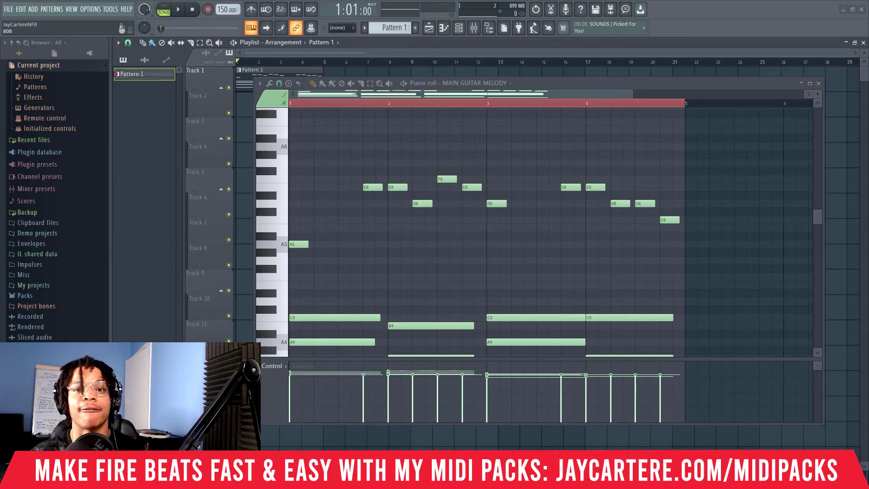
Step: Play the melody briefly and try short F6 and G6 notes above the E6 late in bar 1, deleting each one
{"action": "left_click", "coordinate": [181, 10]}
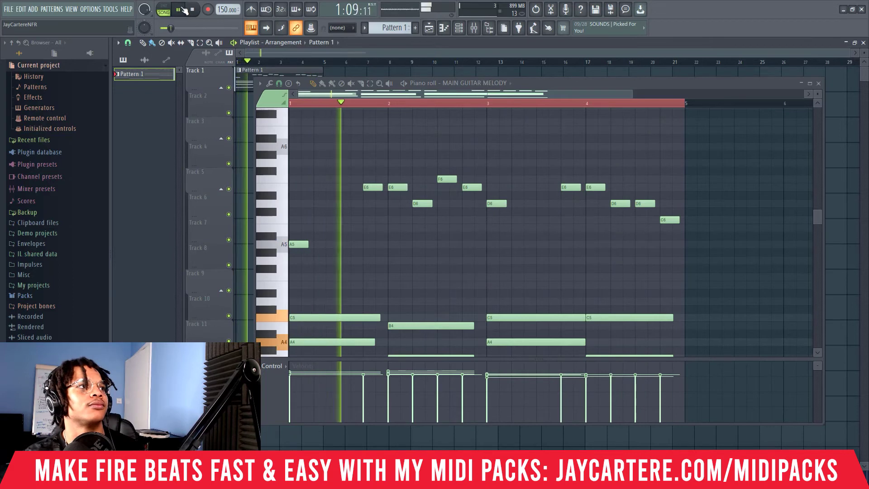
{"action": "left_click", "coordinate": [189, 11]}
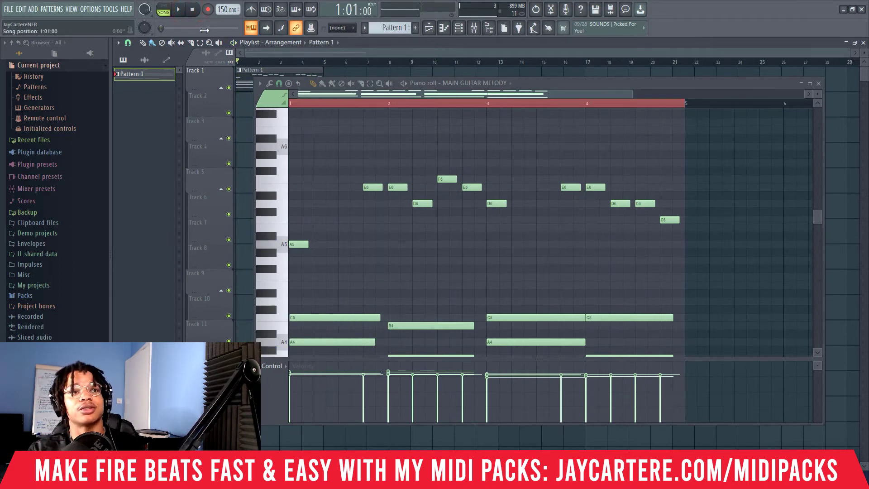
{"action": "left_click", "coordinate": [367, 188]}
{"action": "left_click", "coordinate": [368, 180]}
{"action": "right_click", "coordinate": [376, 179]}
{"action": "left_click", "coordinate": [365, 164]}
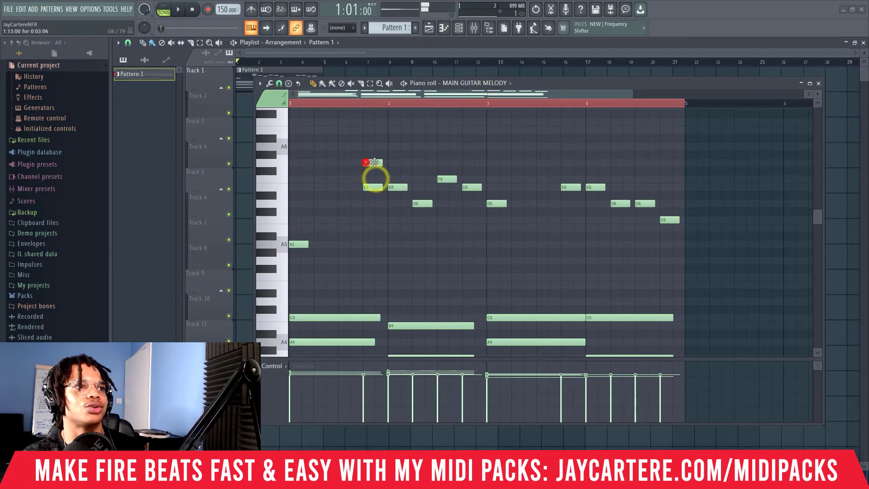
{"action": "right_click", "coordinate": [370, 163]}
{"action": "left_click", "coordinate": [371, 189]}
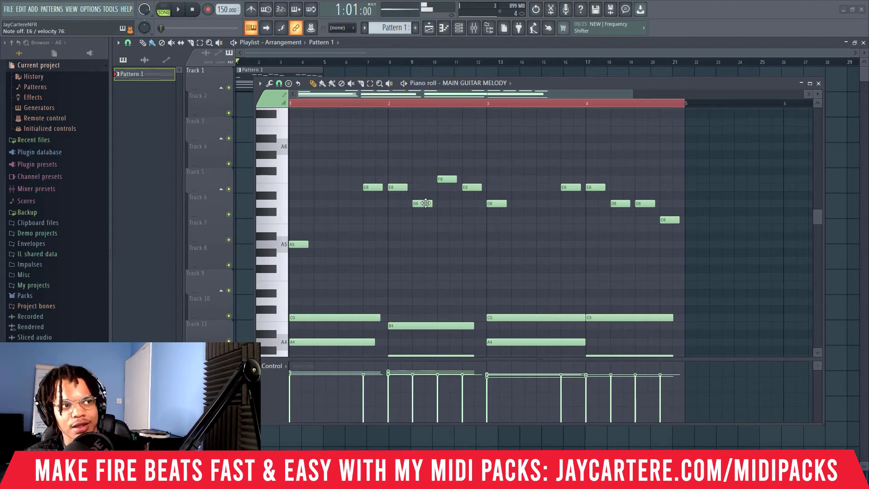
Step: Audition the E4 notes in the chords of bars 1, 2 and 4 and return to the melody
{"action": "scroll", "coordinate": [425, 203], "scroll_direction": "down", "scroll_amount": 8}
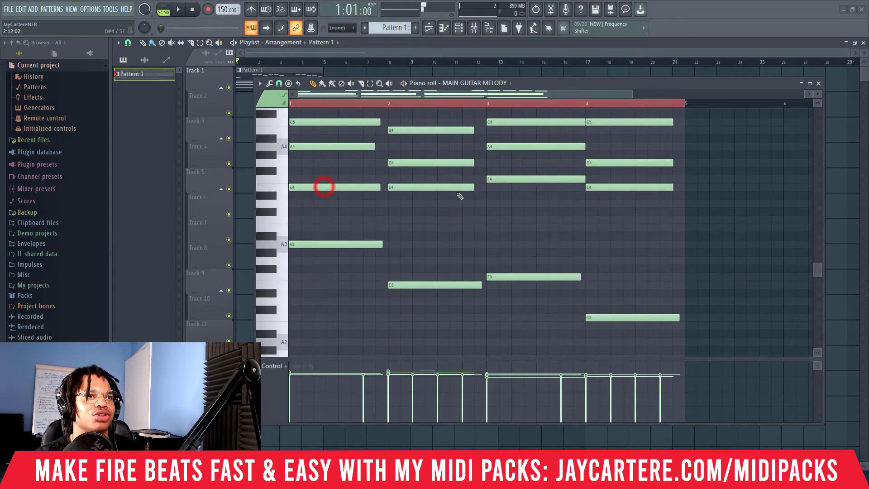
{"action": "left_click", "coordinate": [454, 189]}
{"action": "left_click", "coordinate": [619, 190]}
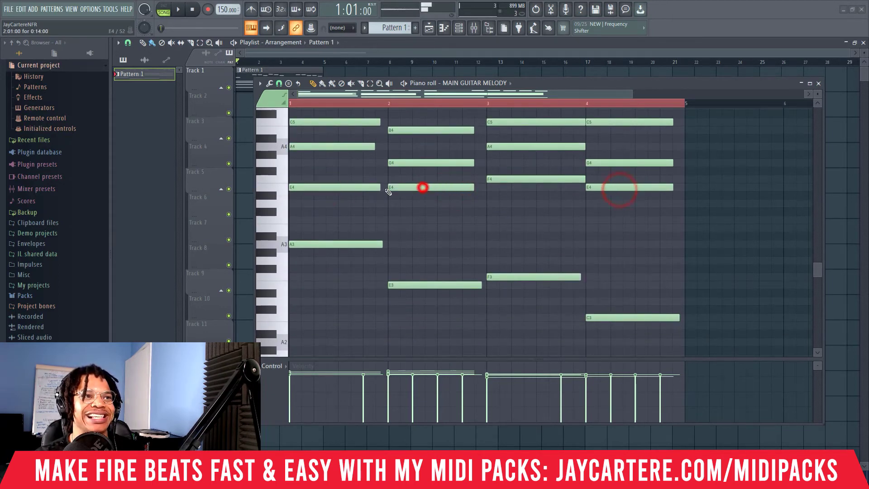
{"action": "left_click", "coordinate": [341, 187]}
{"action": "scroll", "coordinate": [395, 224], "scroll_direction": "up", "scroll_amount": 7}
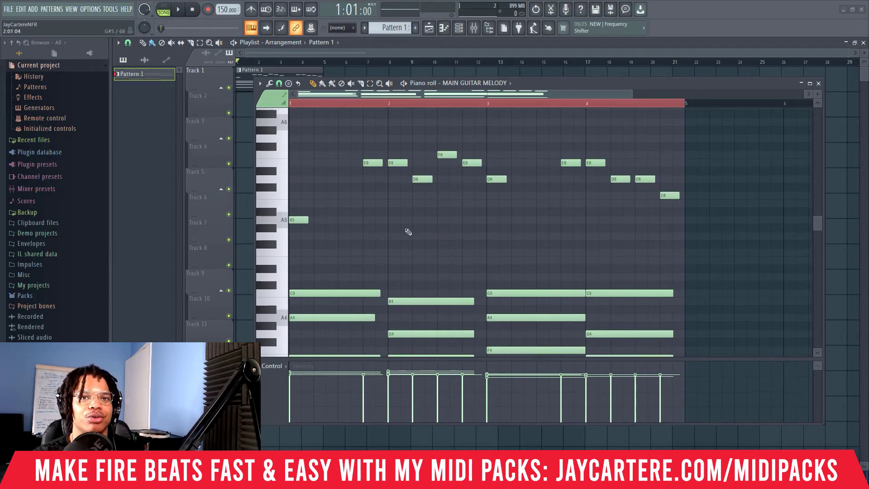
{"action": "scroll", "coordinate": [411, 231], "scroll_direction": "up", "scroll_amount": 1}
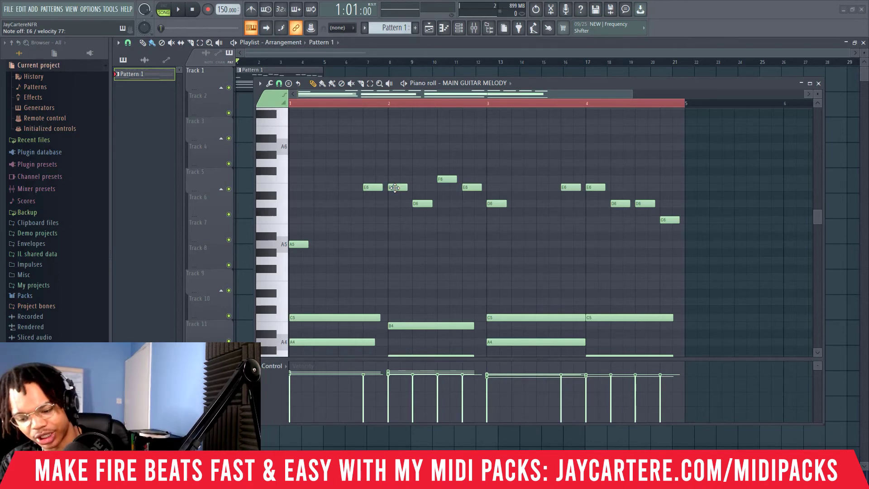
Step: Transpose all chord, bass and melody notes up three semitones and play the pattern
{"action": "key", "text": "ctrl+a"}
{"action": "key", "text": "Up"}
{"action": "key", "text": "Up"}
{"action": "key", "text": "Up"}
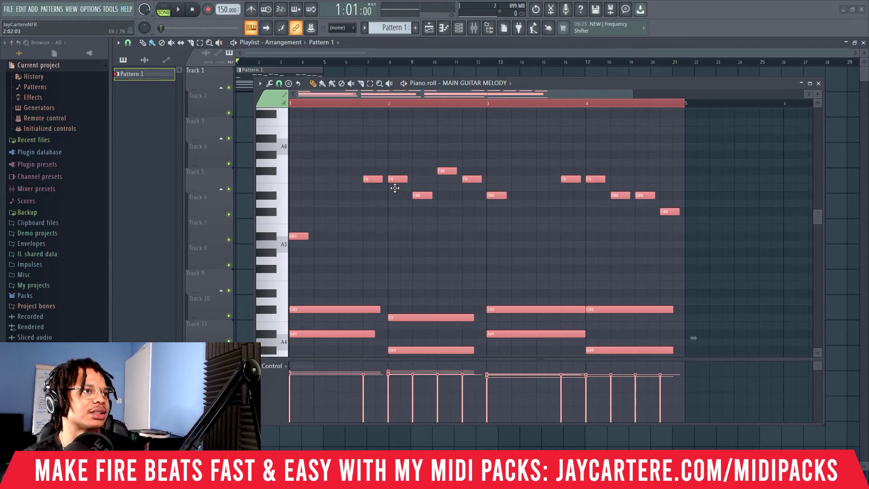
{"action": "key", "text": "space"}
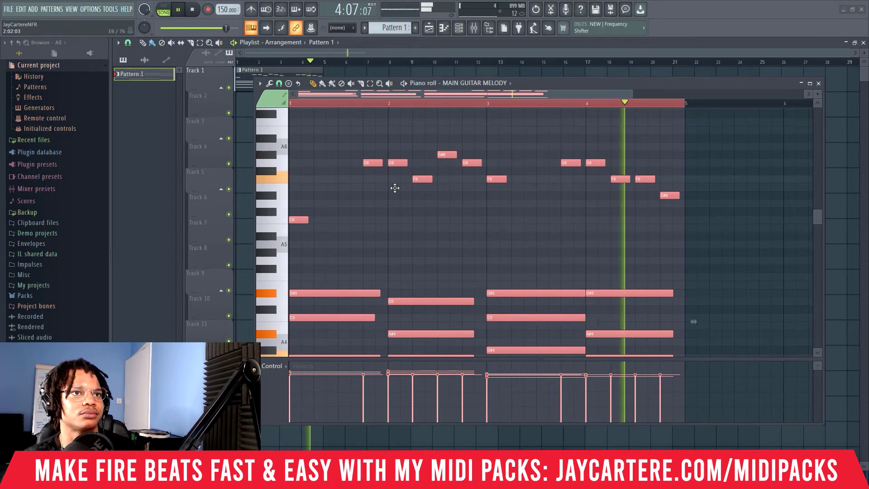
Step: Transpose all notes down six semitones during playback and replay the pattern from the start
{"action": "key", "text": "Down"}
{"action": "key", "text": "Down"}
{"action": "key", "text": "Down"}
{"action": "key", "text": "Down"}
{"action": "key", "text": "Down"}
{"action": "key", "text": "Down"}
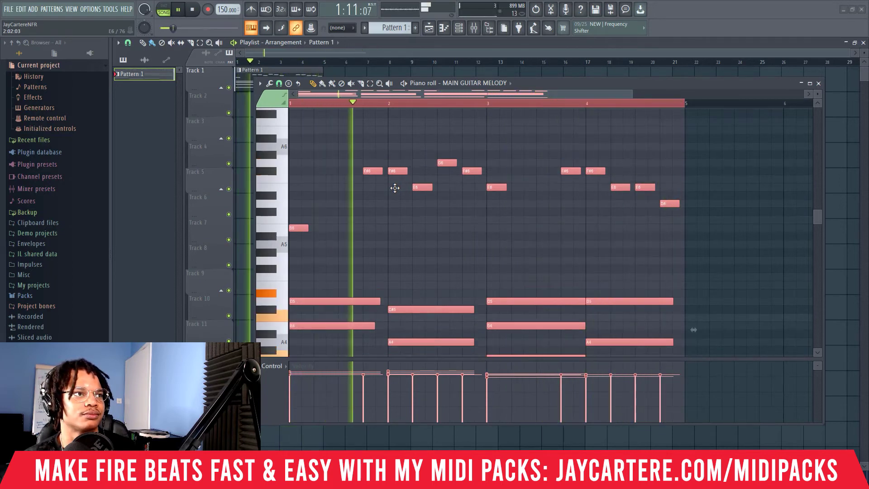
{"action": "key", "text": "space"}
{"action": "key", "text": "space"}
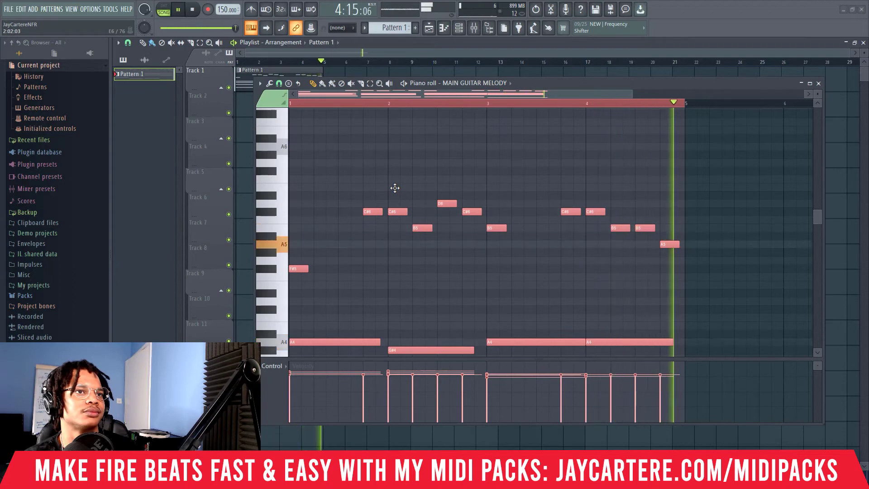
Step: Stop playback, transpose all notes up three semitones to the original key and clear the selection
{"action": "key", "text": "space"}
{"action": "key", "text": "shift+Up"}
{"action": "key", "text": "shift+Up"}
{"action": "key", "text": "shift+Up"}
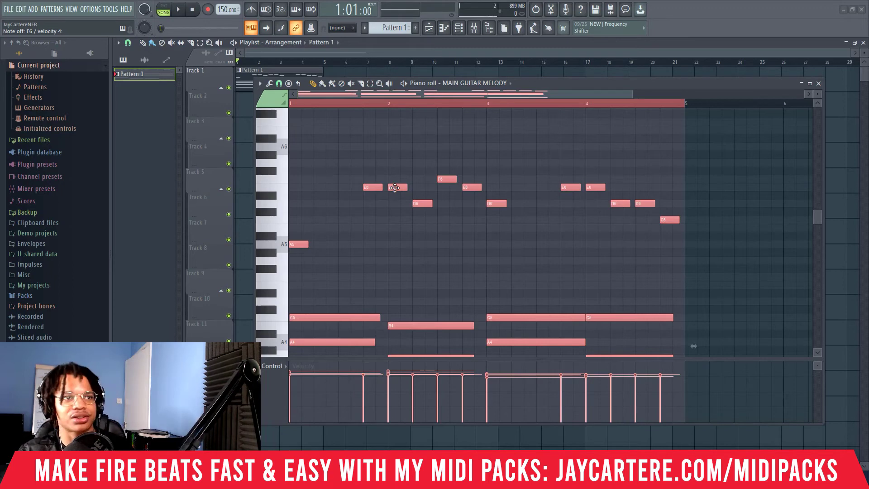
{"action": "left_click", "coordinate": [315, 246]}
{"action": "right_click", "coordinate": [316, 246]}
Step: Audition the opening A5 melody note against the A4 in the bar 1 chord
{"action": "left_click", "coordinate": [299, 246]}
{"action": "scroll", "coordinate": [311, 282], "scroll_direction": "down", "scroll_amount": 1}
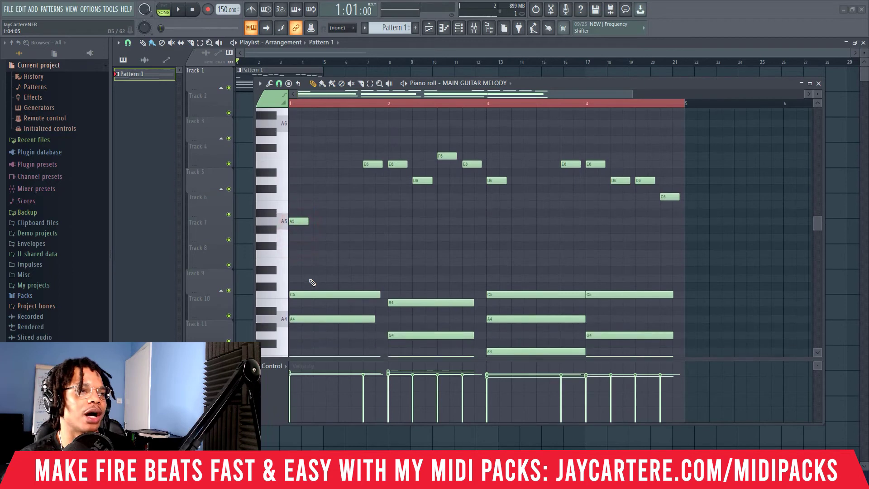
{"action": "scroll", "coordinate": [313, 282], "scroll_direction": "down", "scroll_amount": 1}
{"action": "left_click", "coordinate": [300, 294]}
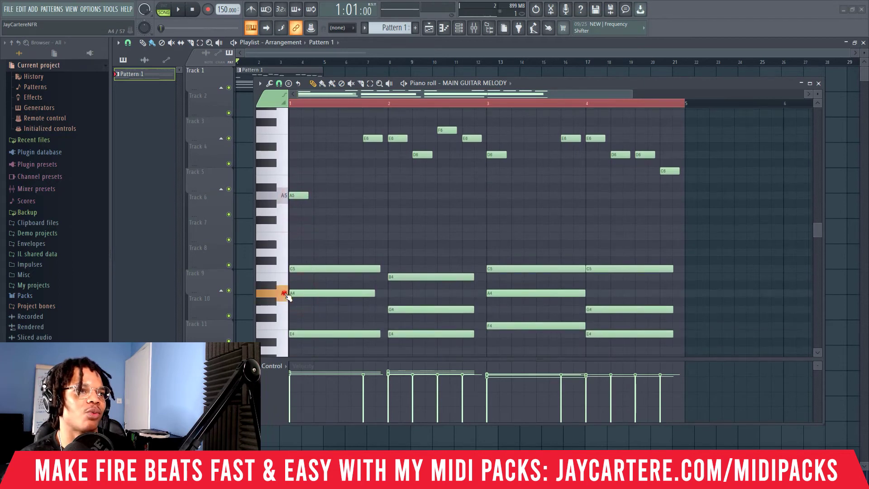
{"action": "left_click", "coordinate": [297, 293]}
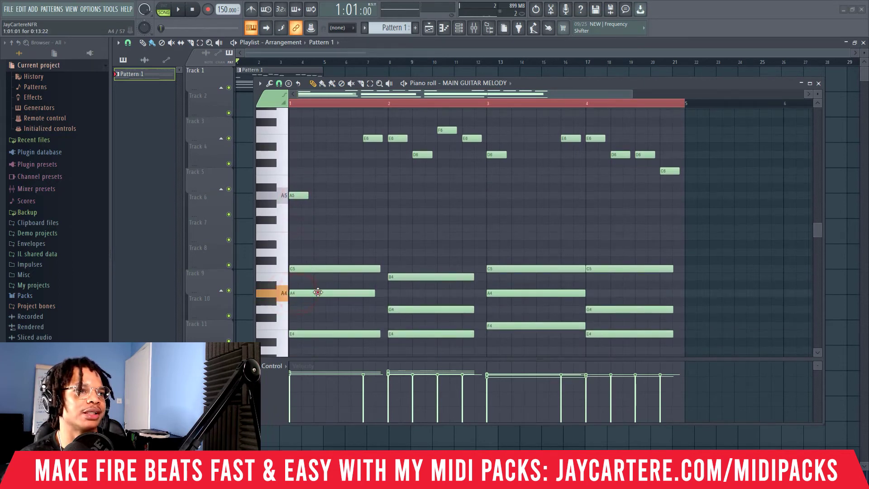
Step: Lengthen the opening A5 melody note to fill almost all of bar 1
{"action": "scroll", "coordinate": [316, 251], "scroll_direction": "up", "scroll_amount": 2}
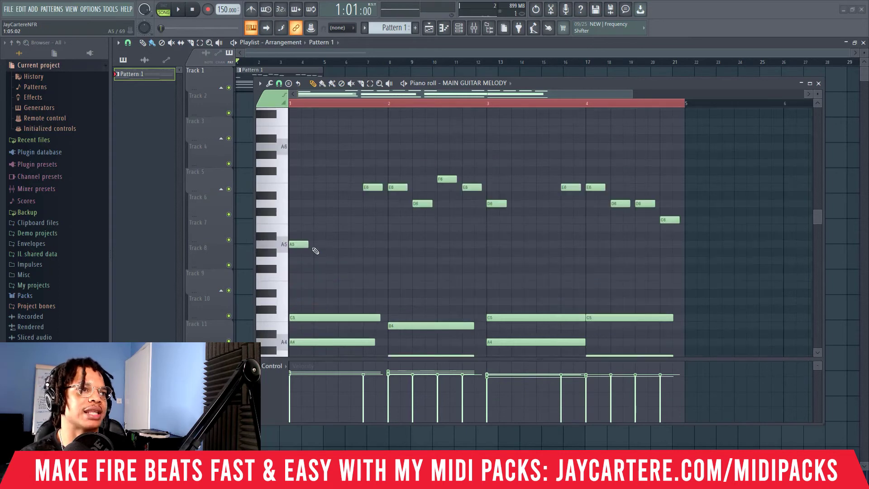
{"action": "left_click_drag", "start_coordinate": [312, 244], "coordinate": [383, 244]}
Step: Try long E6 and G6 notes at the start of bar 1 above the A5, deleting each one
{"action": "scroll", "coordinate": [352, 261], "scroll_direction": "up", "scroll_amount": 3}
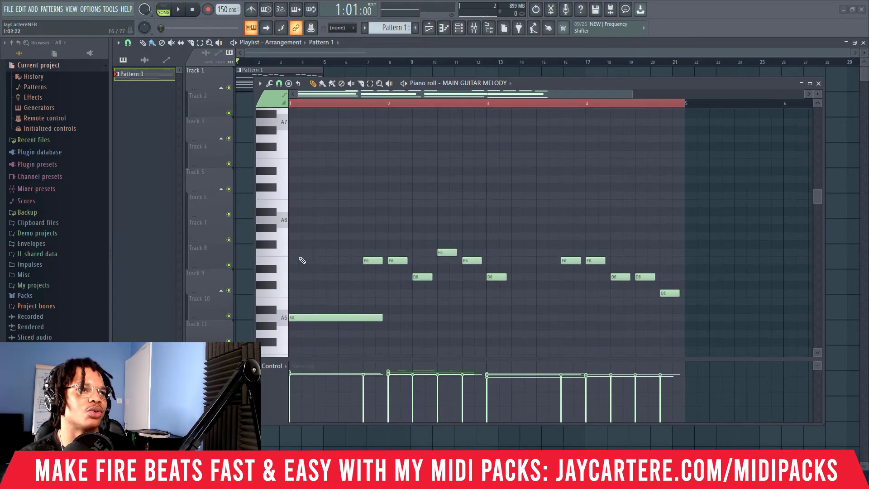
{"action": "left_click", "coordinate": [293, 262]}
{"action": "right_click", "coordinate": [301, 260]}
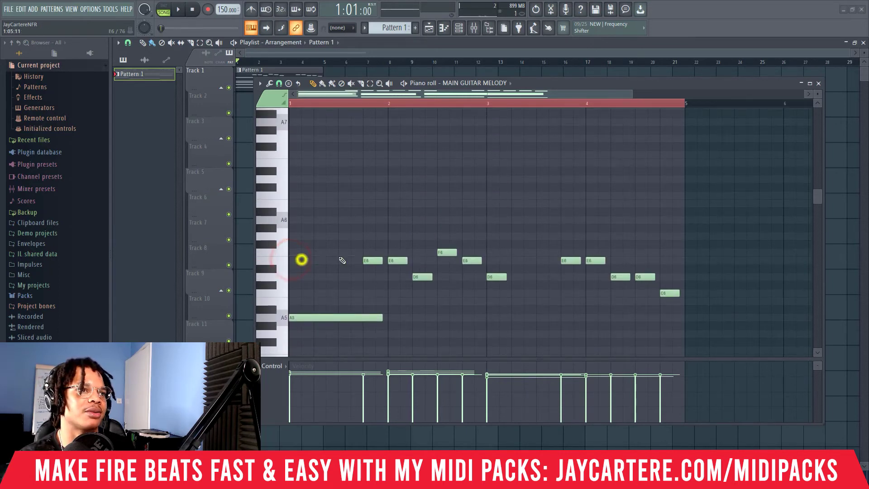
{"action": "left_click", "coordinate": [295, 236]}
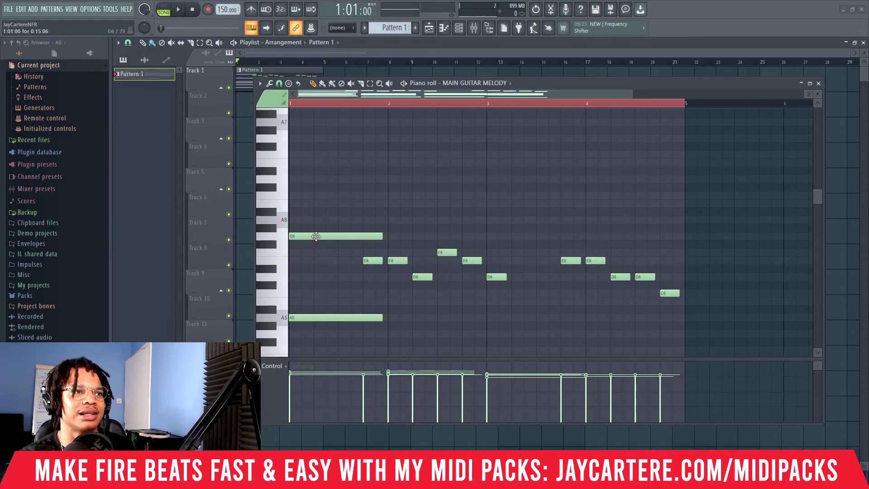
{"action": "right_click", "coordinate": [316, 235]}
{"action": "left_click", "coordinate": [291, 263]}
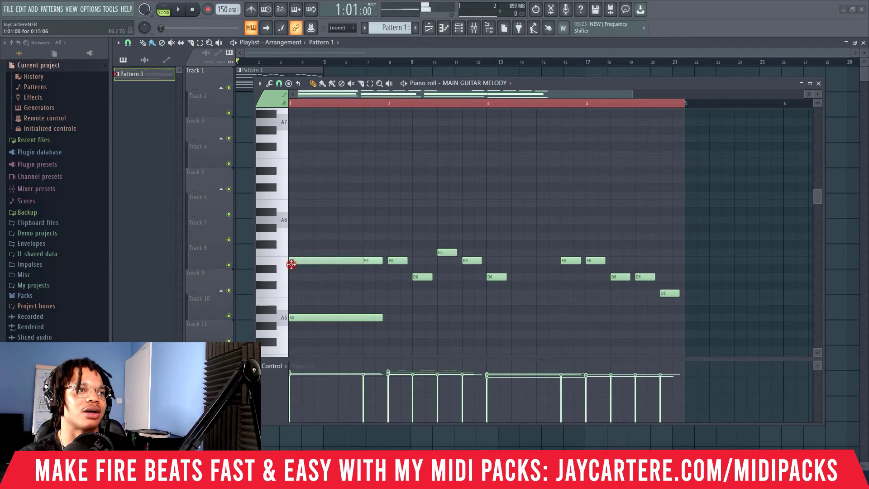
{"action": "right_click", "coordinate": [303, 262]}
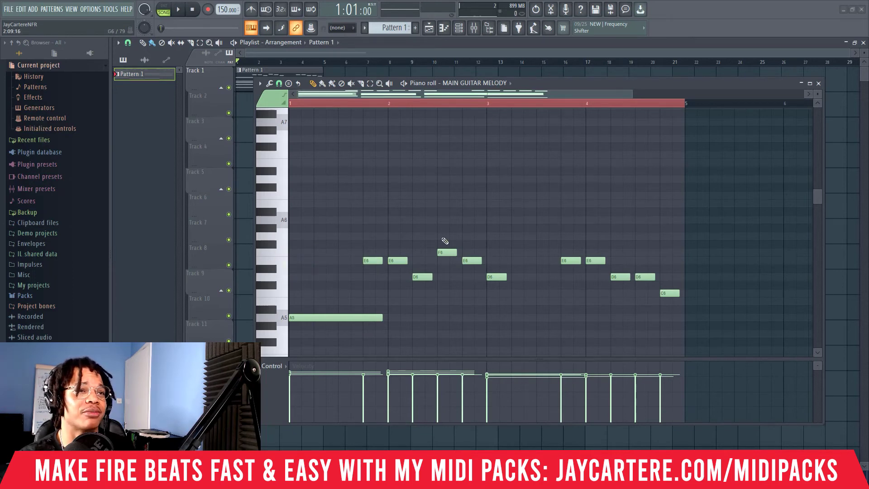
Step: Try extra notes around G6 above the bar 2 melody, deleting each one
{"action": "left_click", "coordinate": [413, 223]}
{"action": "right_click", "coordinate": [438, 219]}
{"action": "left_click", "coordinate": [414, 232]}
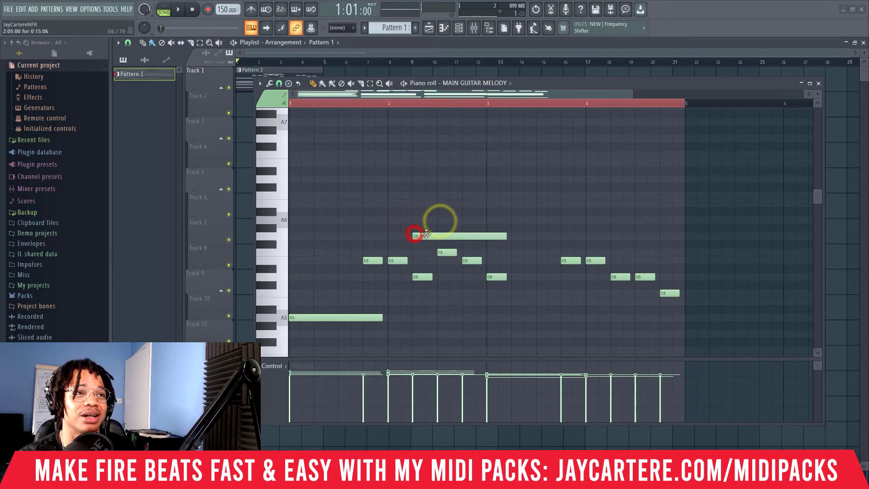
{"action": "right_click", "coordinate": [426, 233]}
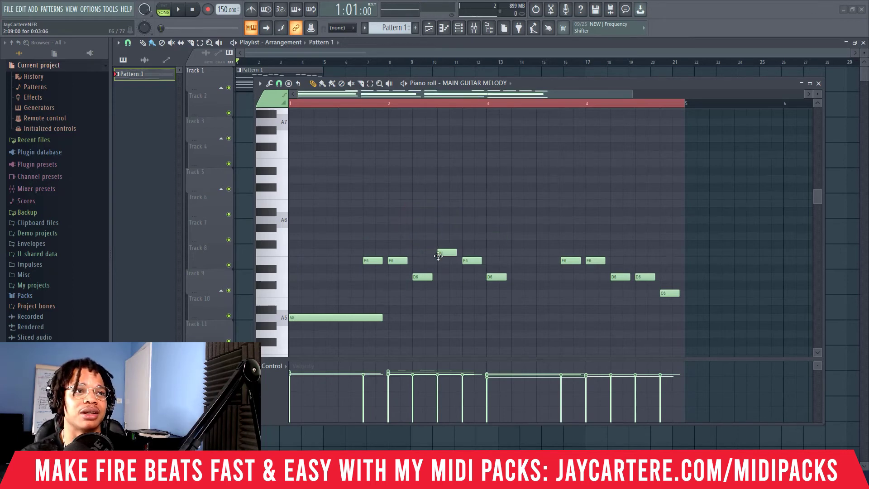
{"action": "left_click", "coordinate": [443, 236]}
{"action": "right_click", "coordinate": [456, 238]}
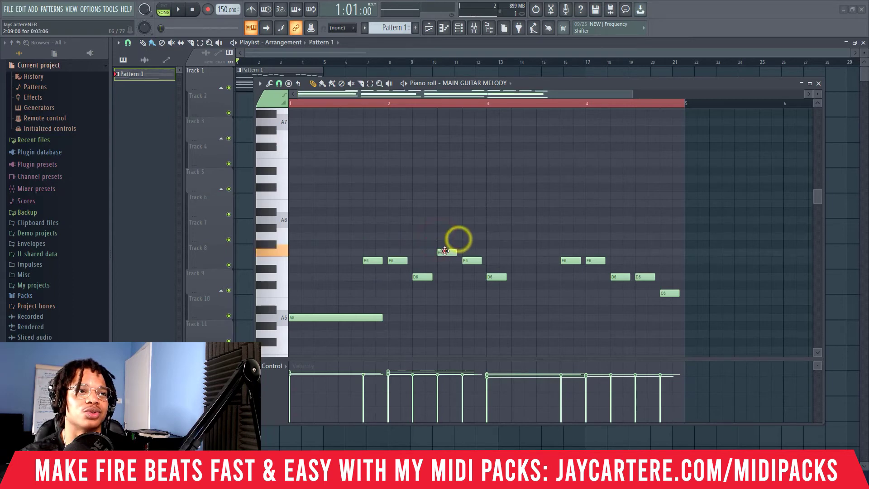
Step: Try short C6 and B5 notes beneath the F6 in bar 2, deleting each one
{"action": "left_click", "coordinate": [448, 261]}
{"action": "left_click", "coordinate": [439, 293]}
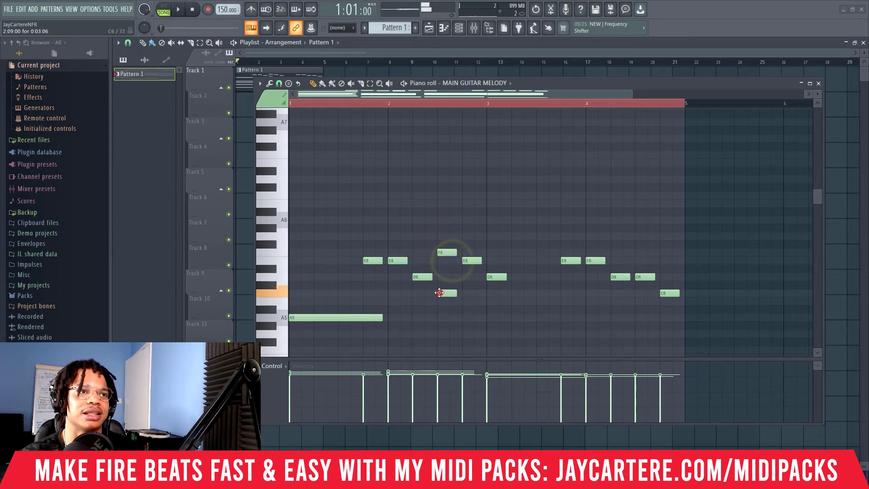
{"action": "right_click", "coordinate": [444, 295]}
{"action": "left_click", "coordinate": [440, 303]}
{"action": "right_click", "coordinate": [448, 302]}
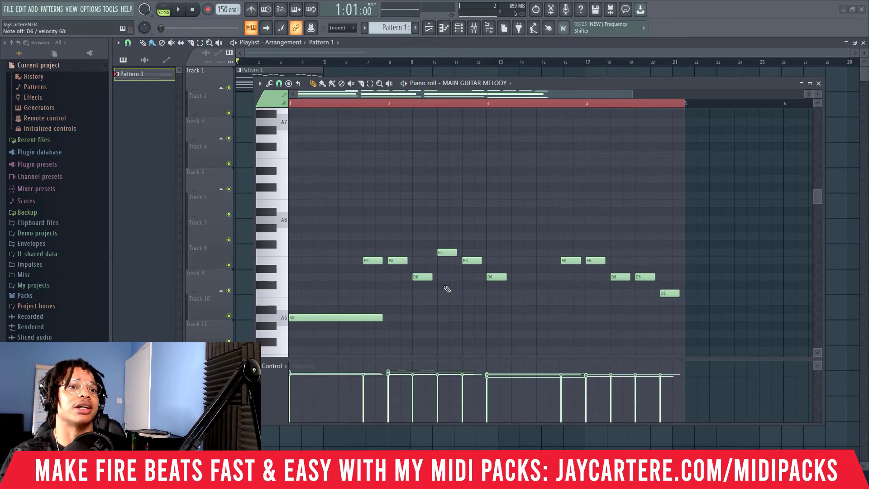
Step: Delete all the melody notes above the chords across bars 1 to 4
{"action": "mouse_move", "coordinate": [669, 299]}
{"action": "left_mouse_down"}
{"action": "mouse_move", "coordinate": [536, 265]}
{"action": "mouse_move", "coordinate": [392, 268]}
{"action": "left_mouse_up"}
{"action": "mouse_move", "coordinate": [453, 262]}
{"action": "left_mouse_down"}
{"action": "mouse_move", "coordinate": [351, 310]}
{"action": "mouse_move", "coordinate": [357, 316]}
{"action": "left_mouse_up"}
Step: Play the chord progression from the start twice while improvising melody notes over it, and inspect the chords' top notes
{"action": "key", "text": "space"}
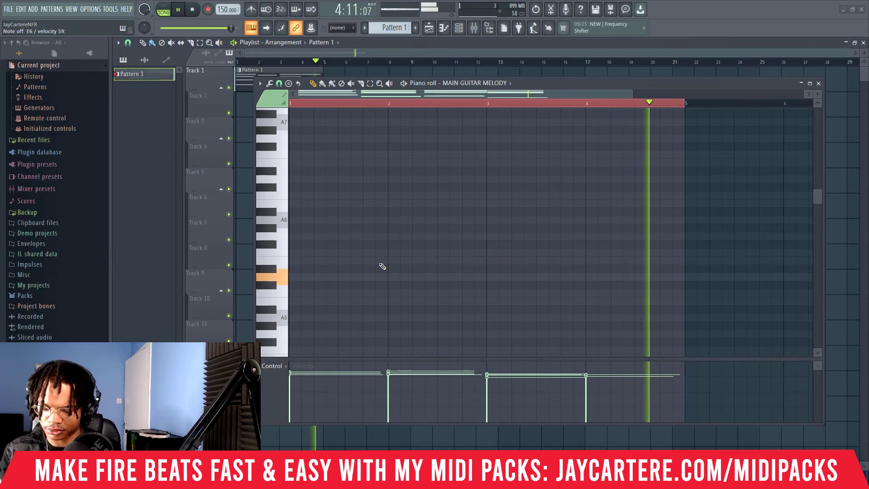
{"action": "key", "text": "space"}
{"action": "key", "text": "space"}
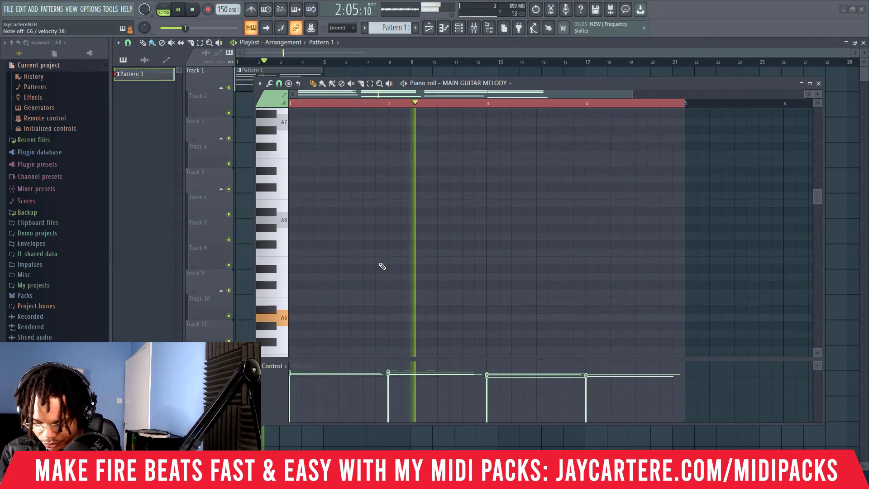
{"action": "key", "text": "space"}
{"action": "scroll", "coordinate": [382, 266], "scroll_direction": "down", "scroll_amount": 2}
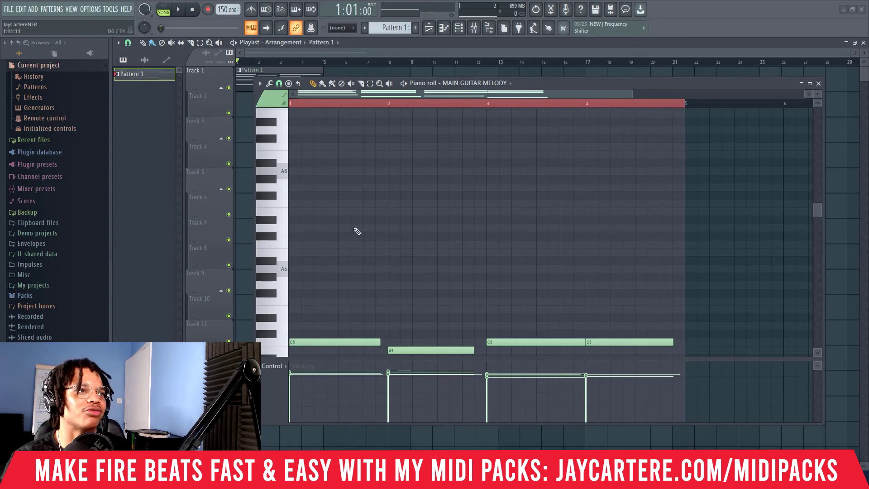
{"action": "mouse_move", "coordinate": [353, 228]}
{"action": "left_mouse_down"}
{"action": "mouse_move", "coordinate": [328, 225]}
{"action": "mouse_move", "coordinate": [352, 225]}
{"action": "mouse_move", "coordinate": [352, 203]}
{"action": "mouse_move", "coordinate": [351, 212]}
{"action": "left_mouse_up"}
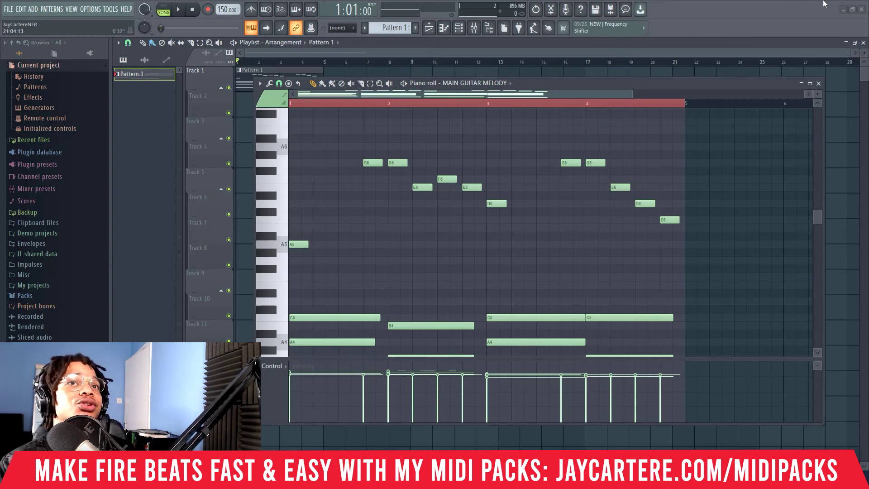
Step: Switch to the browser, search Google Images for "circle of fifths" and open the Classic FM diagram
{"action": "left_click", "coordinate": [843, 9]}
{"action": "left_click", "coordinate": [120, 5]}
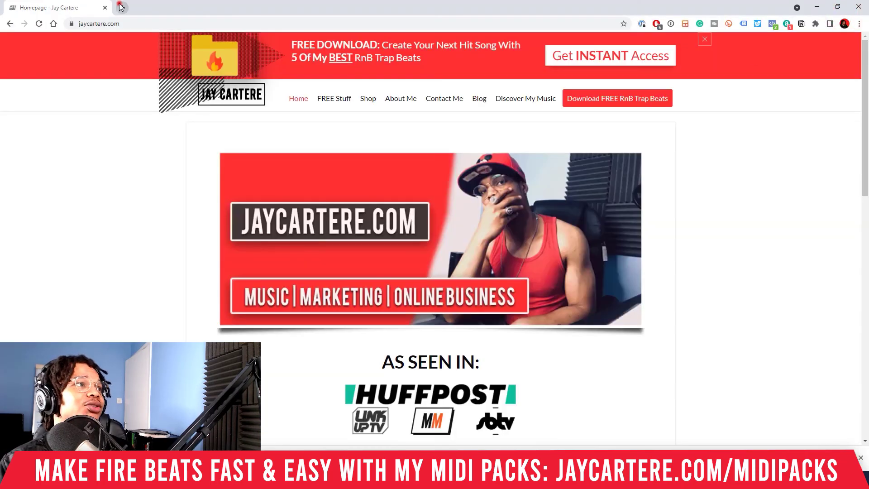
{"action": "type", "text": "circle of fifths"}
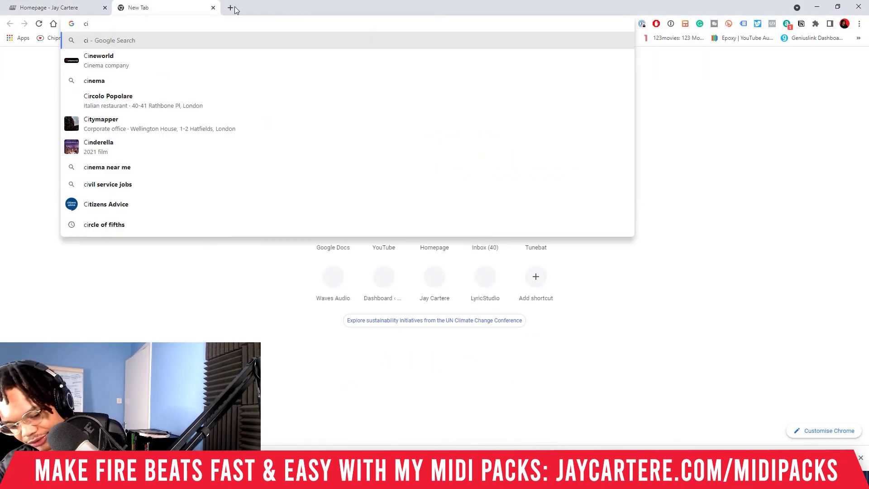
{"action": "key", "text": "Return"}
{"action": "left_click", "coordinate": [122, 82]}
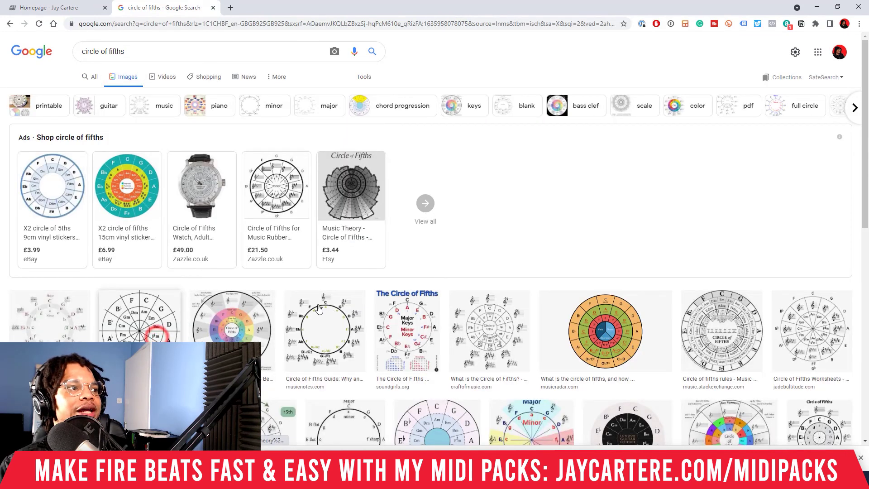
{"action": "left_click", "coordinate": [157, 338]}
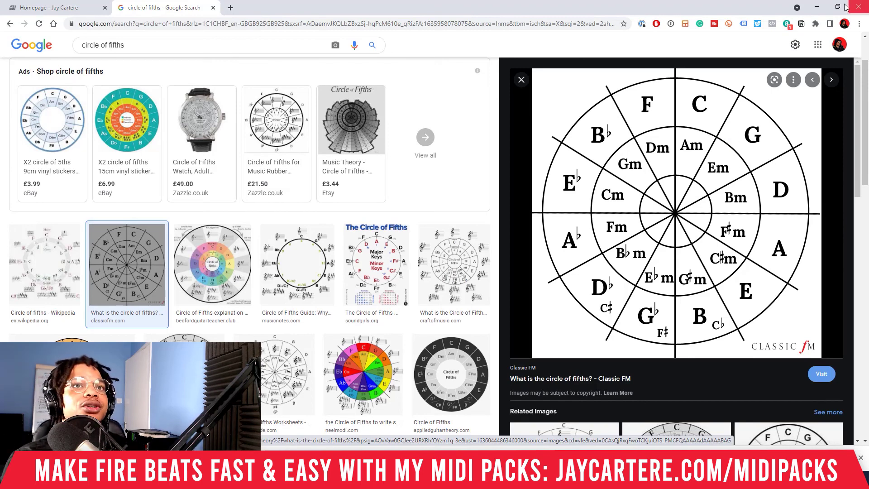
Step: Return to FL Studio and try short C8 and C7 notes at the start of bar 1, deleting each one
{"action": "left_click", "coordinate": [817, 7]}
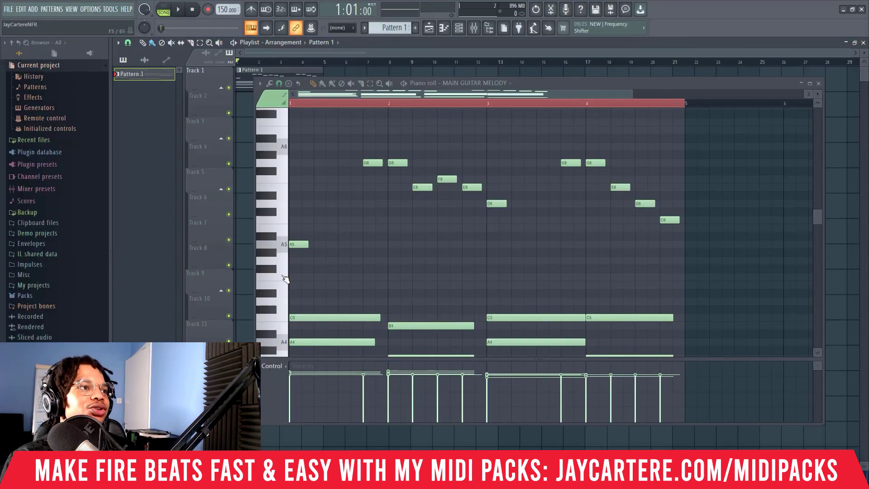
{"action": "scroll", "coordinate": [285, 278], "scroll_direction": "down", "scroll_amount": 4}
{"action": "scroll", "coordinate": [285, 279], "scroll_direction": "up", "scroll_amount": 6}
{"action": "scroll", "coordinate": [285, 278], "scroll_direction": "up", "scroll_amount": 5}
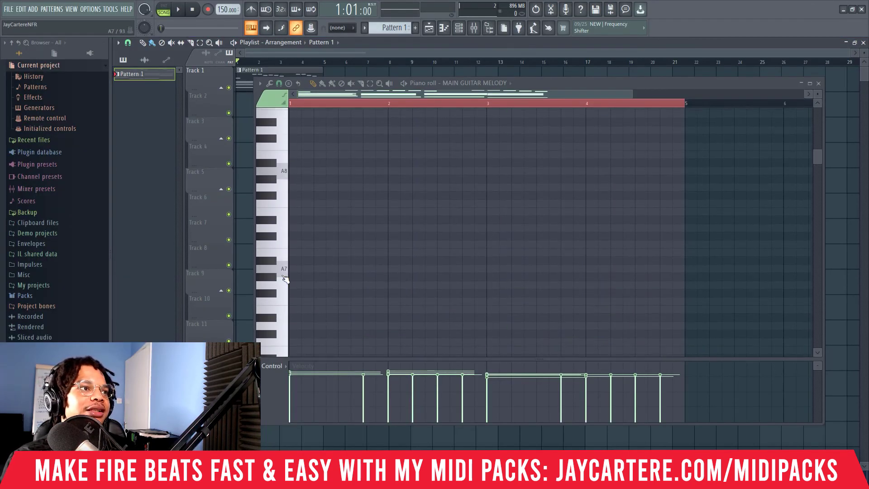
{"action": "left_click", "coordinate": [298, 245]}
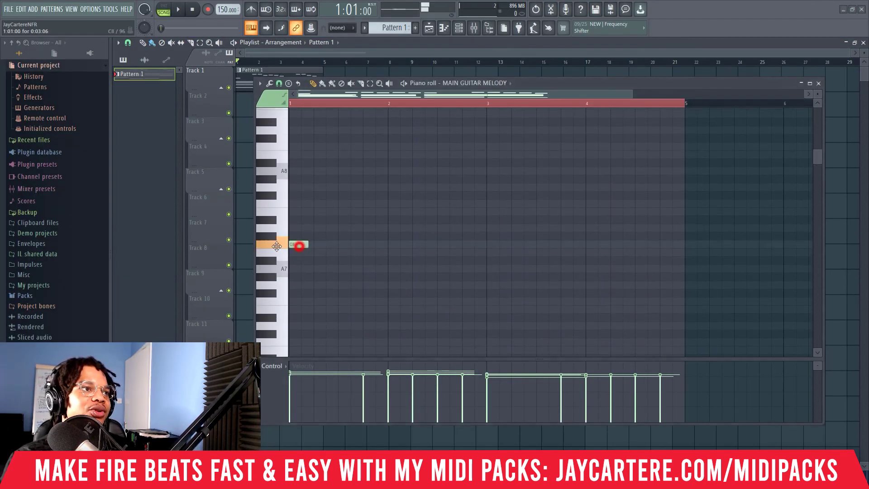
{"action": "right_click", "coordinate": [295, 245]}
{"action": "scroll", "coordinate": [295, 247], "scroll_direction": "down", "scroll_amount": 4}
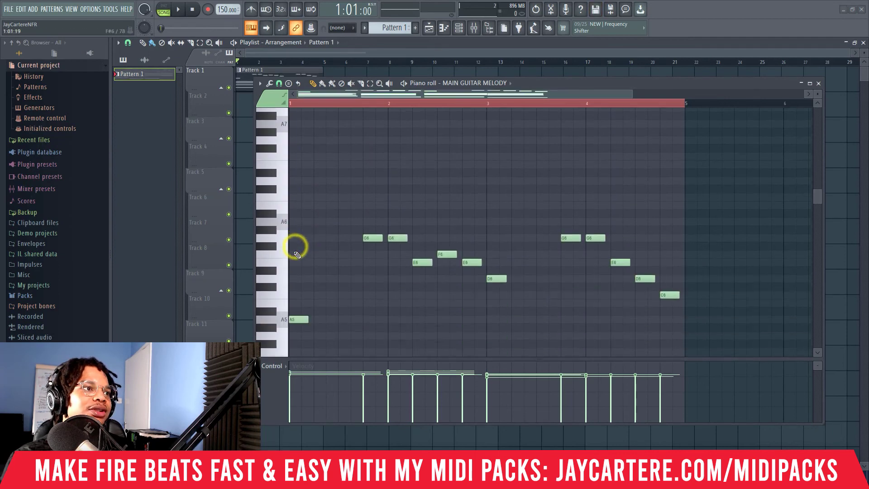
{"action": "scroll", "coordinate": [297, 252], "scroll_direction": "up", "scroll_amount": 2}
{"action": "left_click", "coordinate": [296, 269]}
{"action": "right_click", "coordinate": [296, 268]}
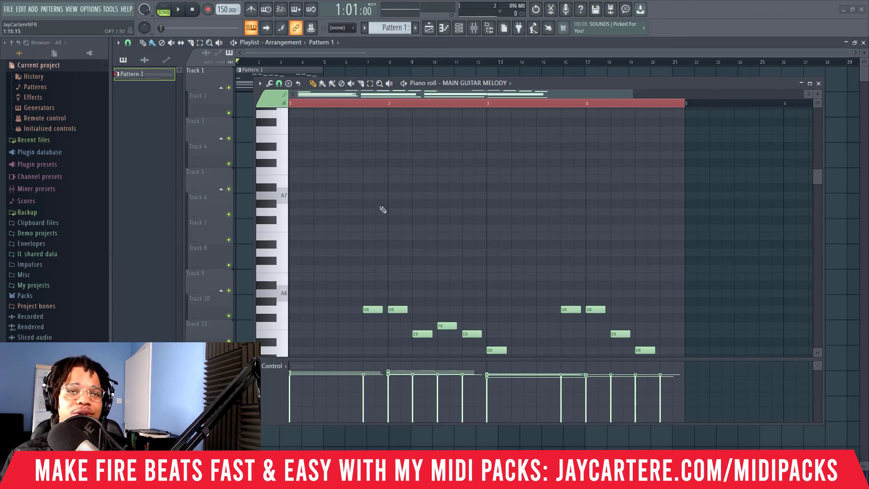
Step: Switch back to the browser window with the circle of fifths diagram
{"action": "left_click", "coordinate": [262, 479]}
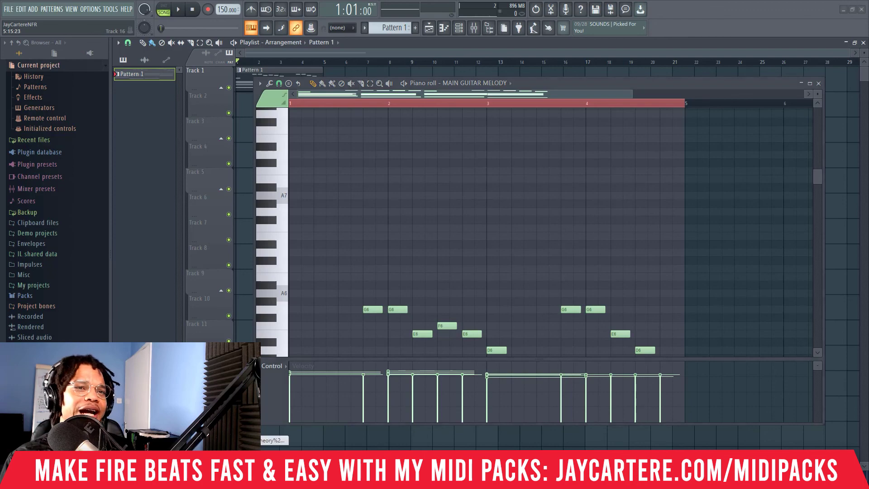